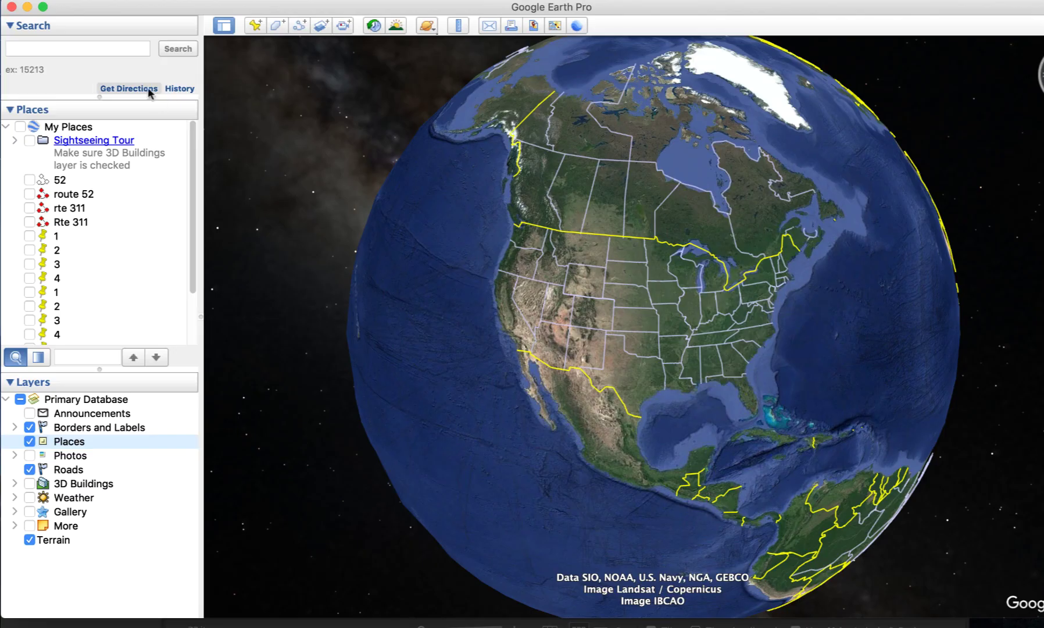
Search for 'greensboro nc' and zoom and pan to centre the city.
left_click(93, 51)
type("greensboro nc")
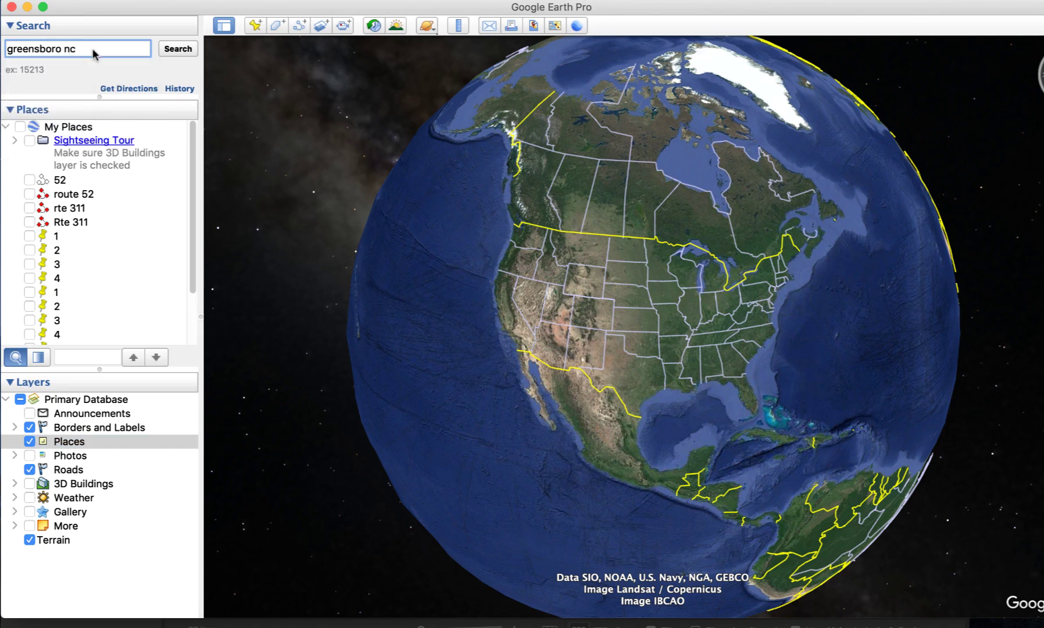
key("Return")
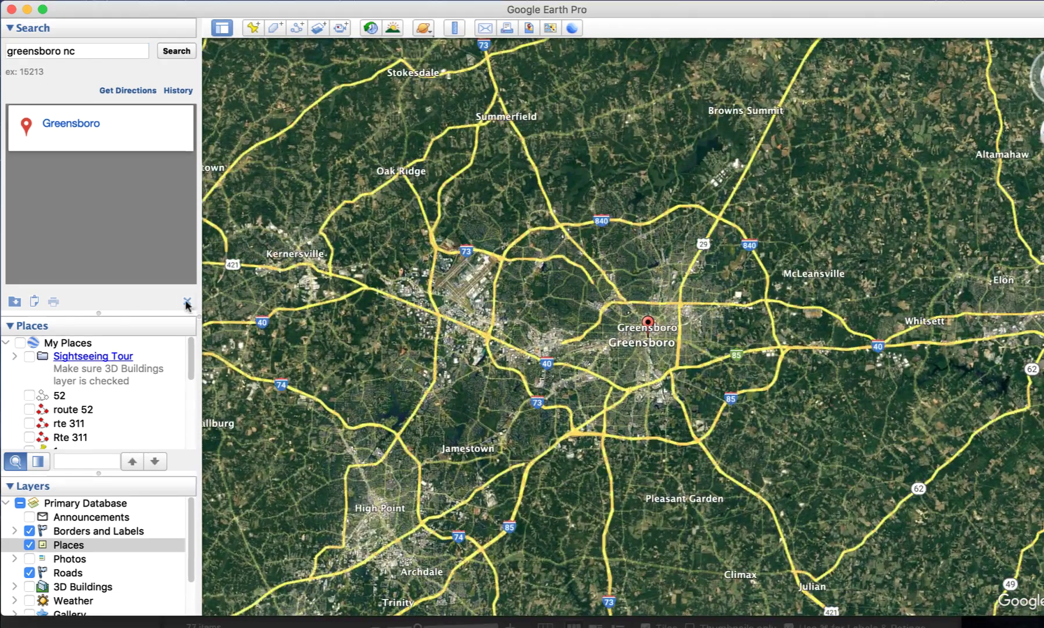
left_click(189, 301)
scroll(608, 357, "up", 3)
left_click_drag(615, 317, 640, 331)
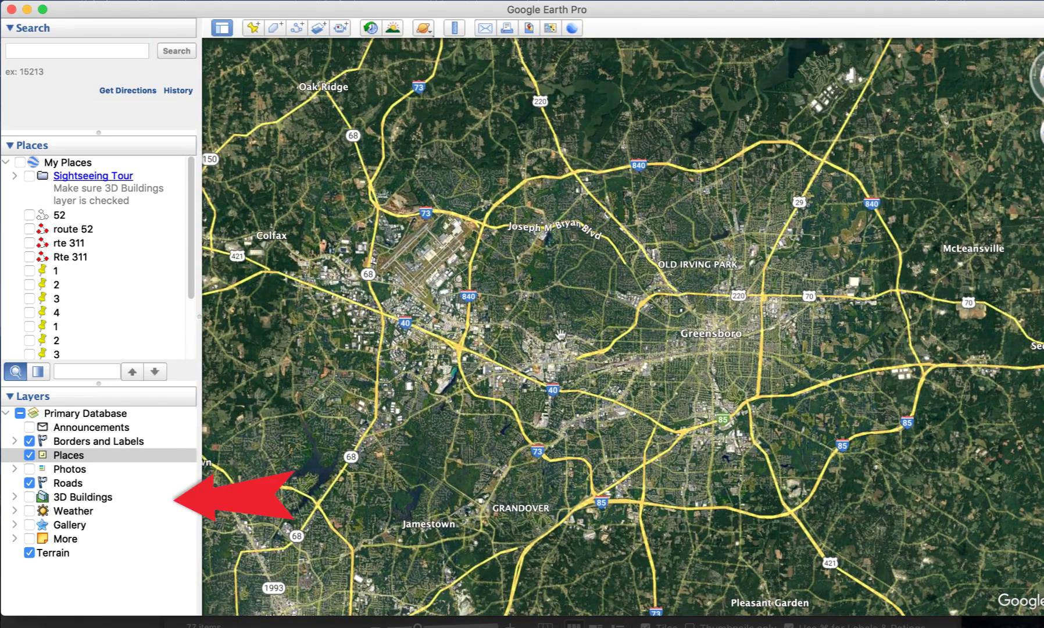
Turn off the Borders and Labels, Places, Roads and Terrain layers.
left_click(29, 441)
left_click(30, 454)
left_click(29, 482)
left_click(29, 553)
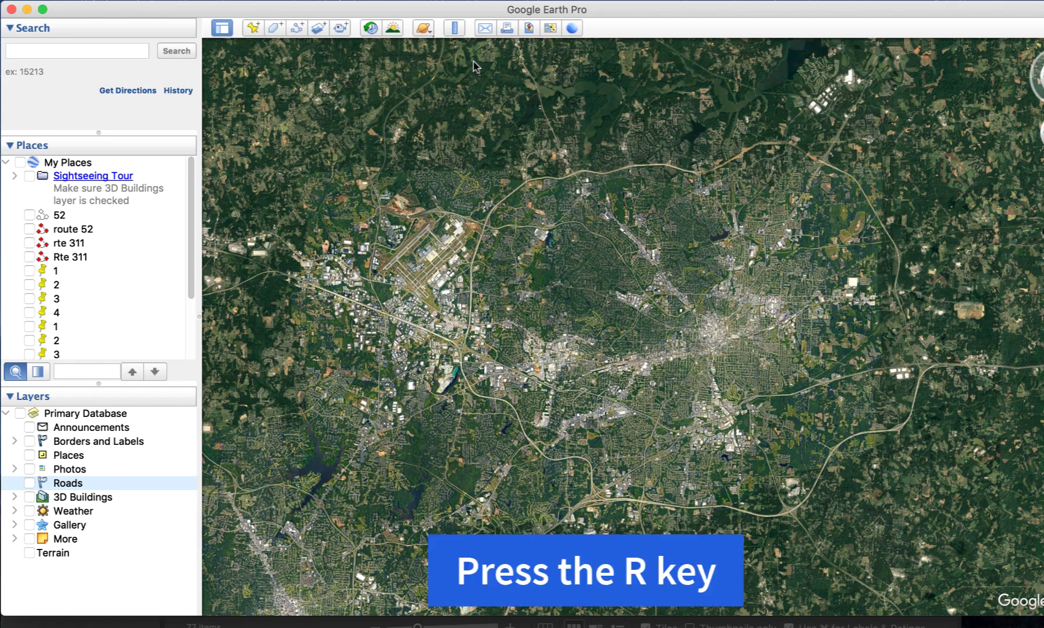
Leave the title, legend, scale and compass off the saved image.
left_click(529, 30)
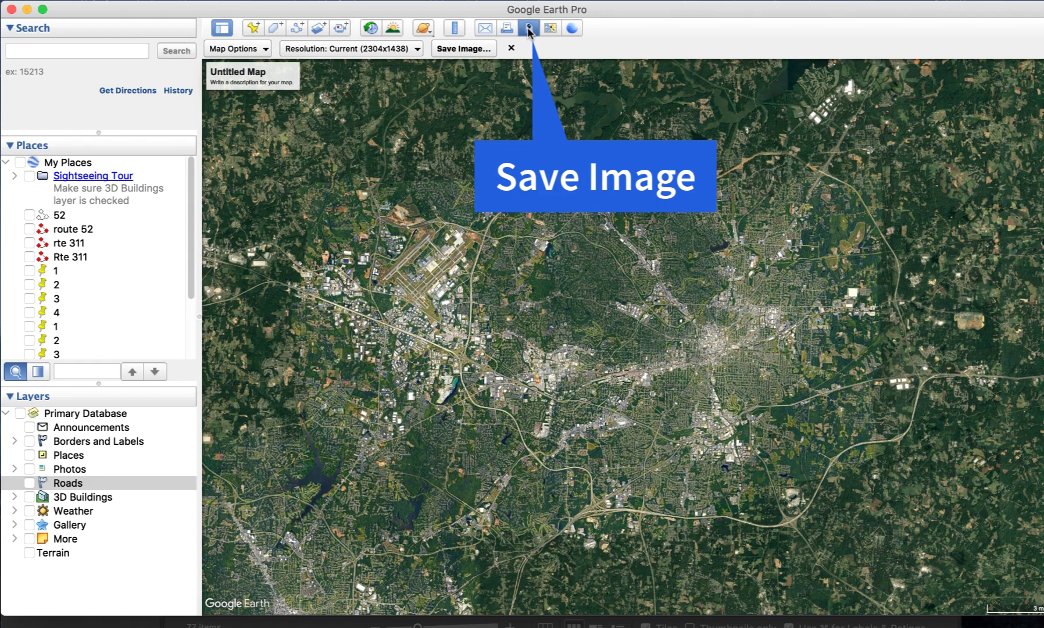
left_click(257, 50)
left_click(221, 99)
left_click(221, 120)
left_click(221, 141)
left_click(222, 161)
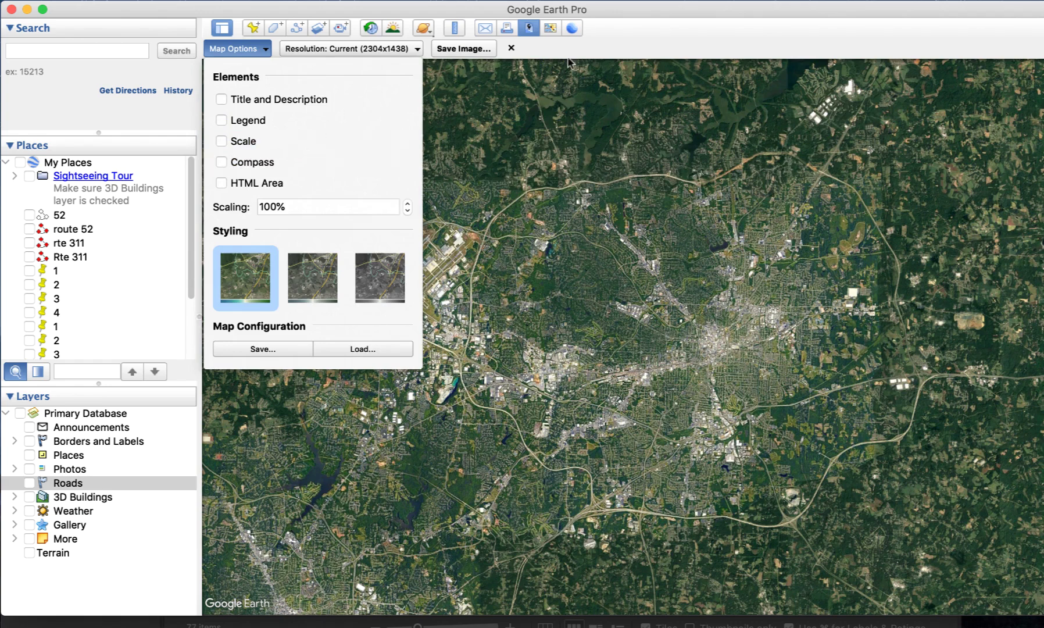
left_click(369, 48)
Choose the maximum 8192x5112 resolution and save the image as Greensboro.
left_click(369, 48)
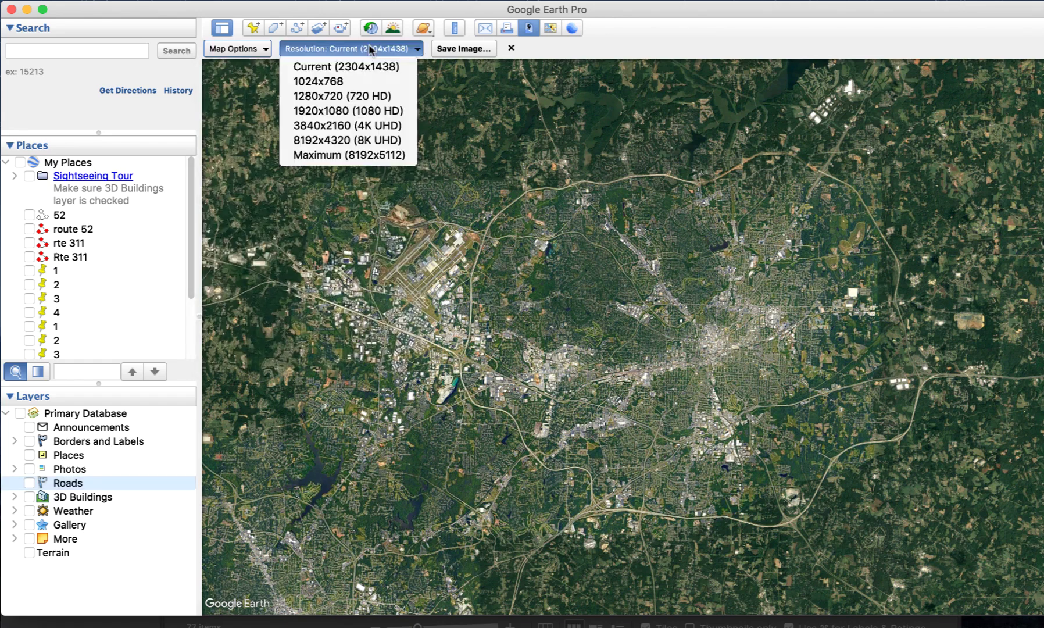
left_click(367, 154)
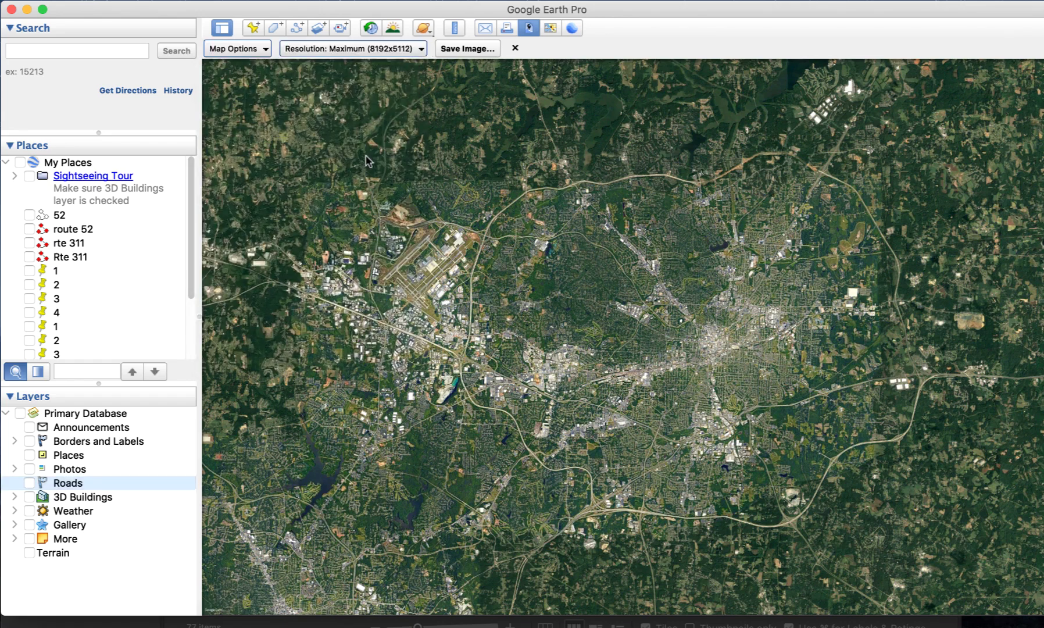
left_click(482, 50)
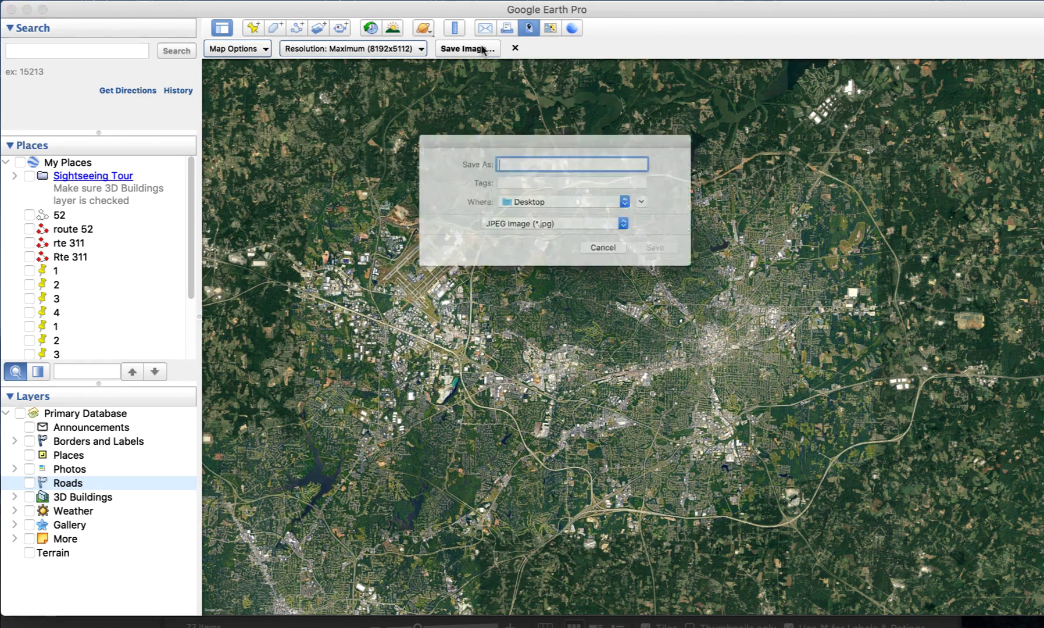
type("Greensboro")
left_click(684, 261)
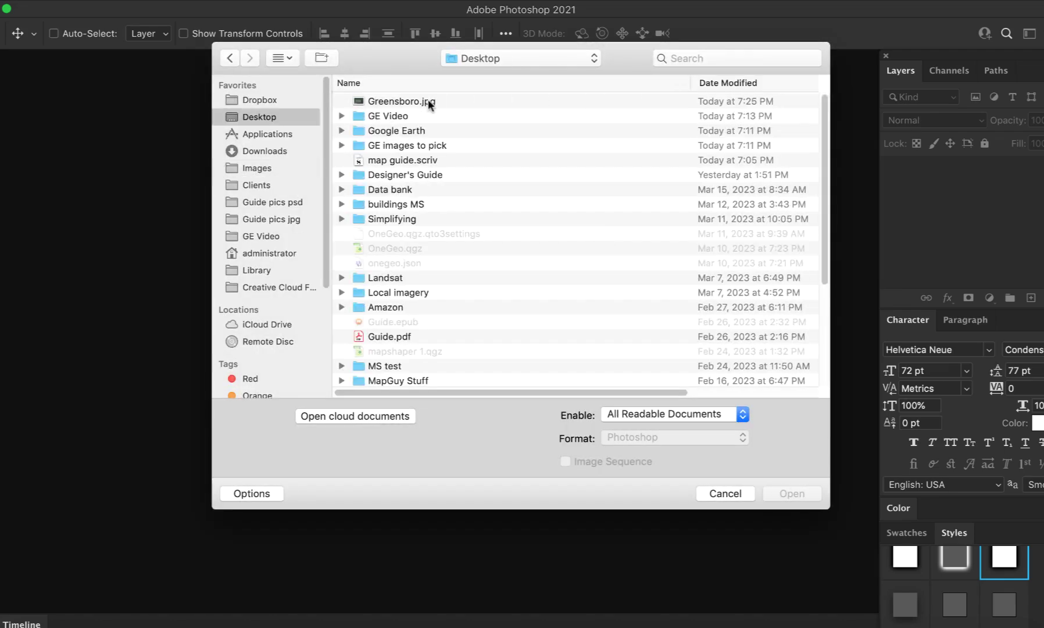
Open Greensboro.jpg and resample it to 11 inches wide at 300 ppi (3300×2059 px).
double_click(429, 100)
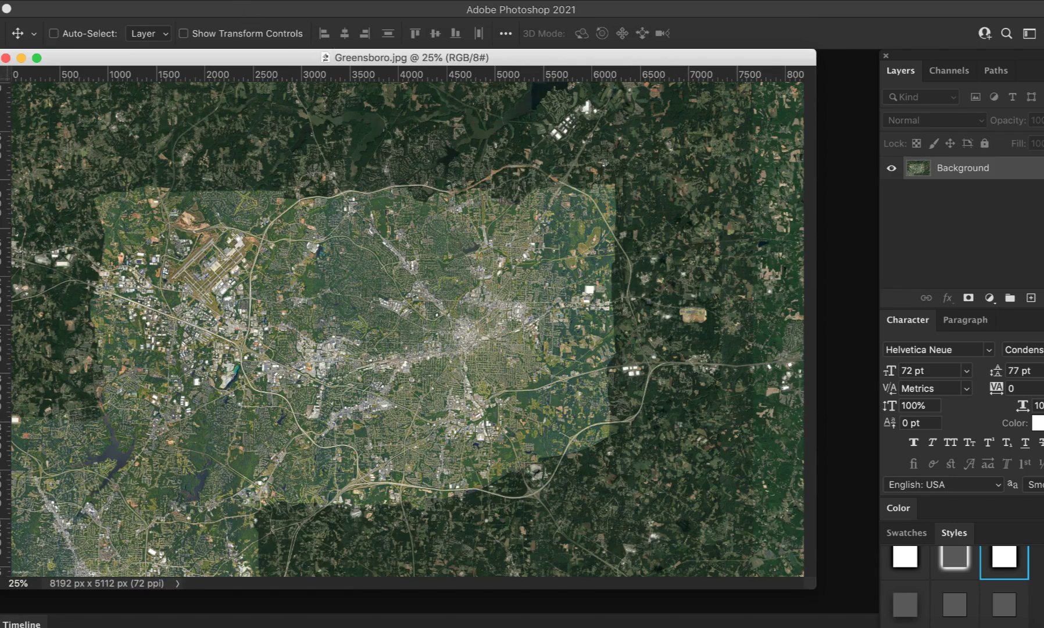
left_click(154, 1)
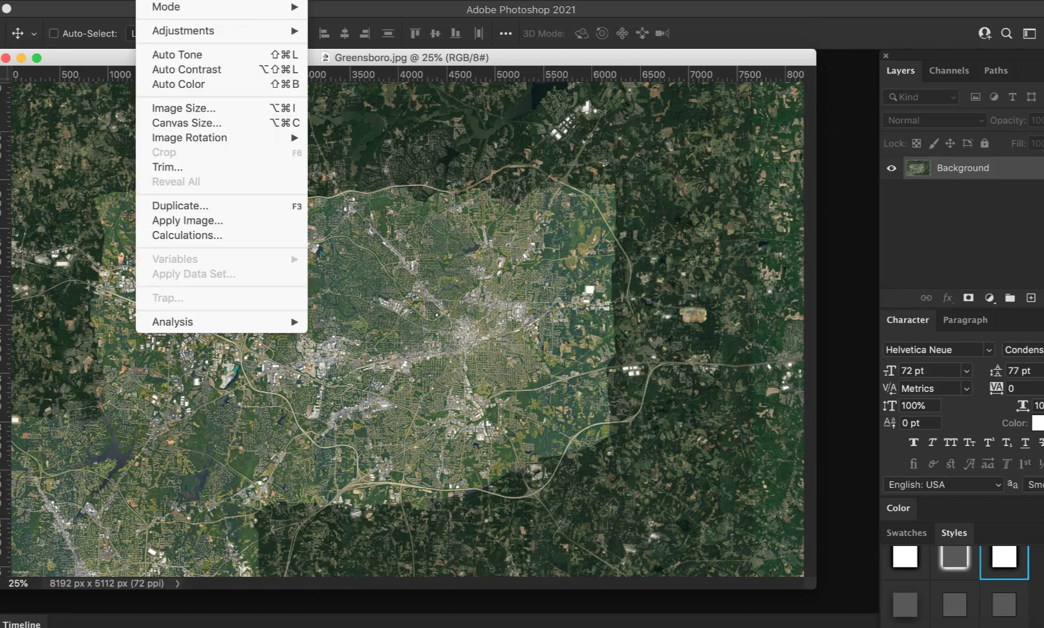
left_click(234, 109)
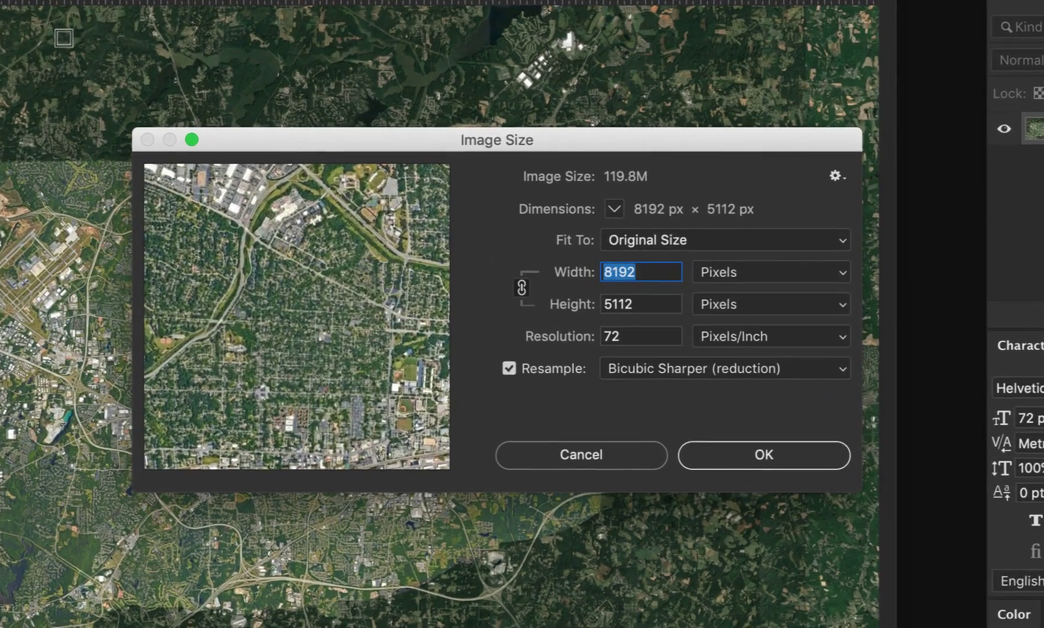
left_click(509, 368)
double_click(607, 336)
type("300")
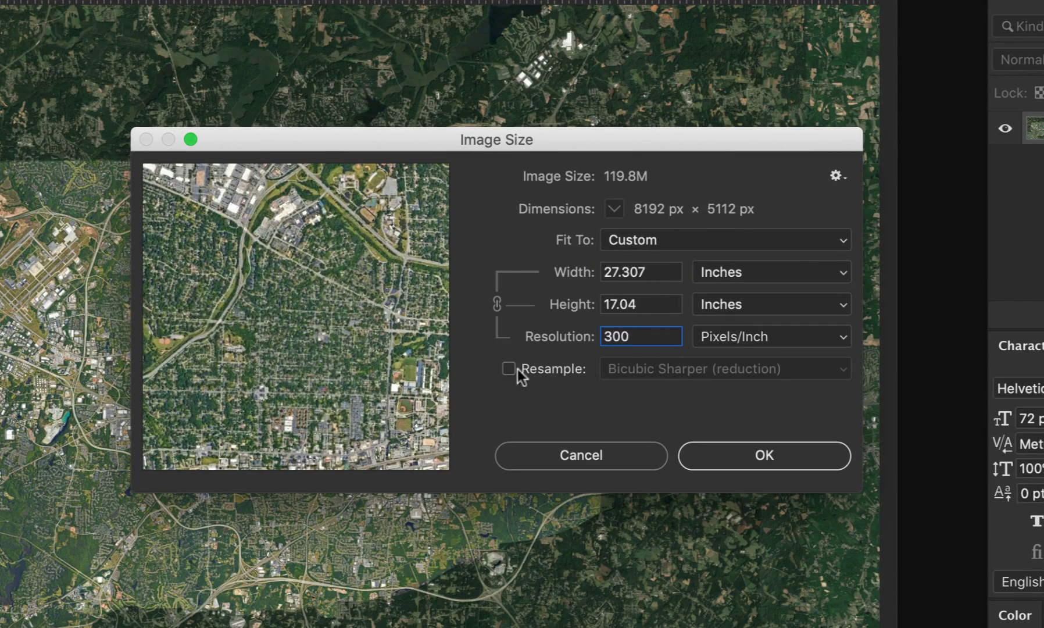
left_click(509, 368)
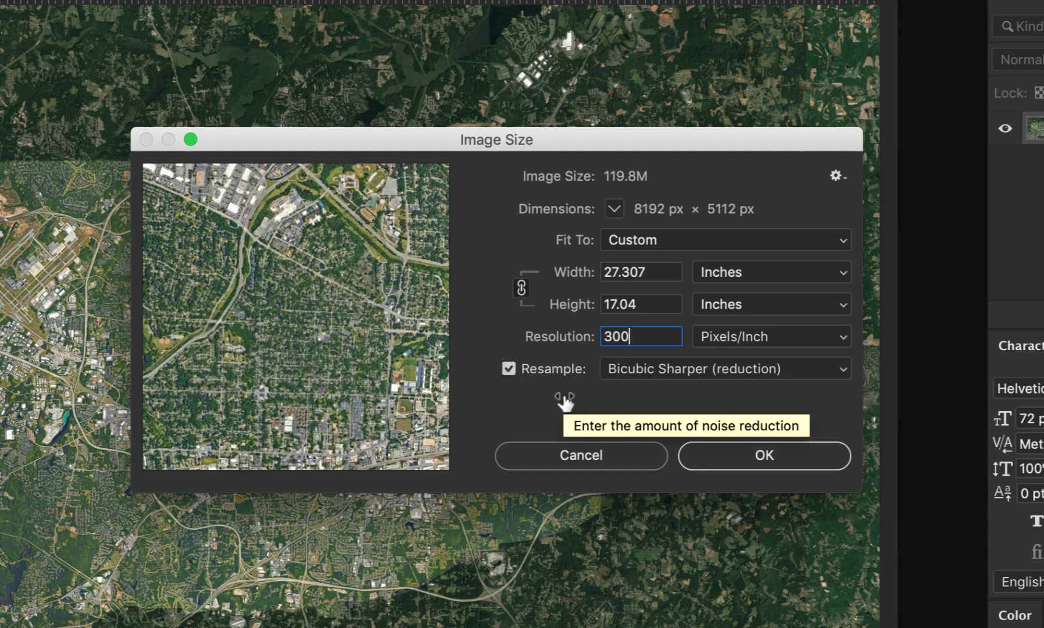
left_click_drag(668, 273, 595, 274)
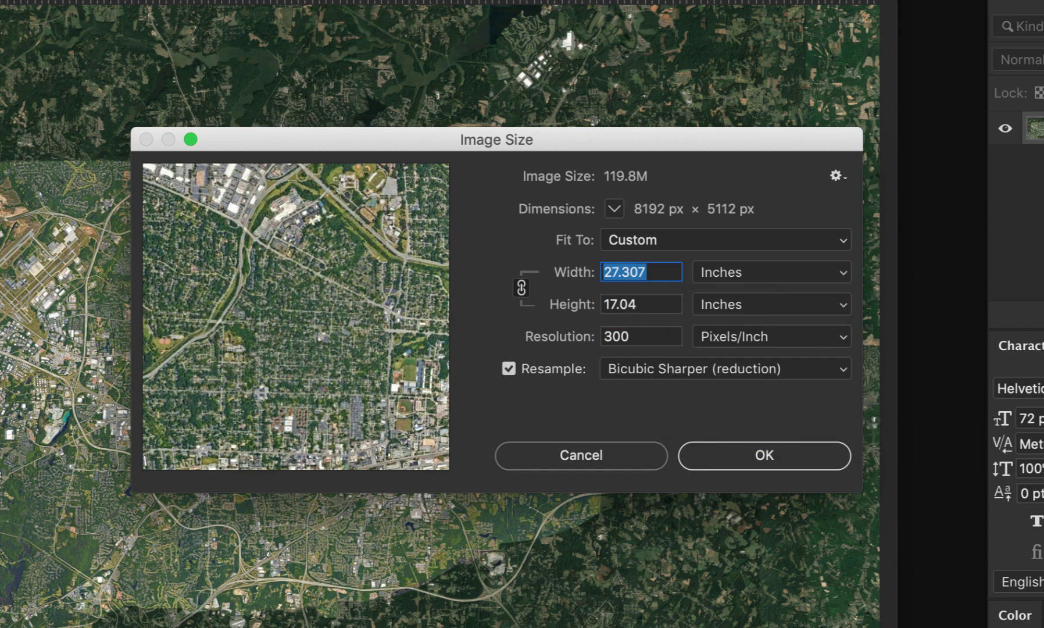
type("11")
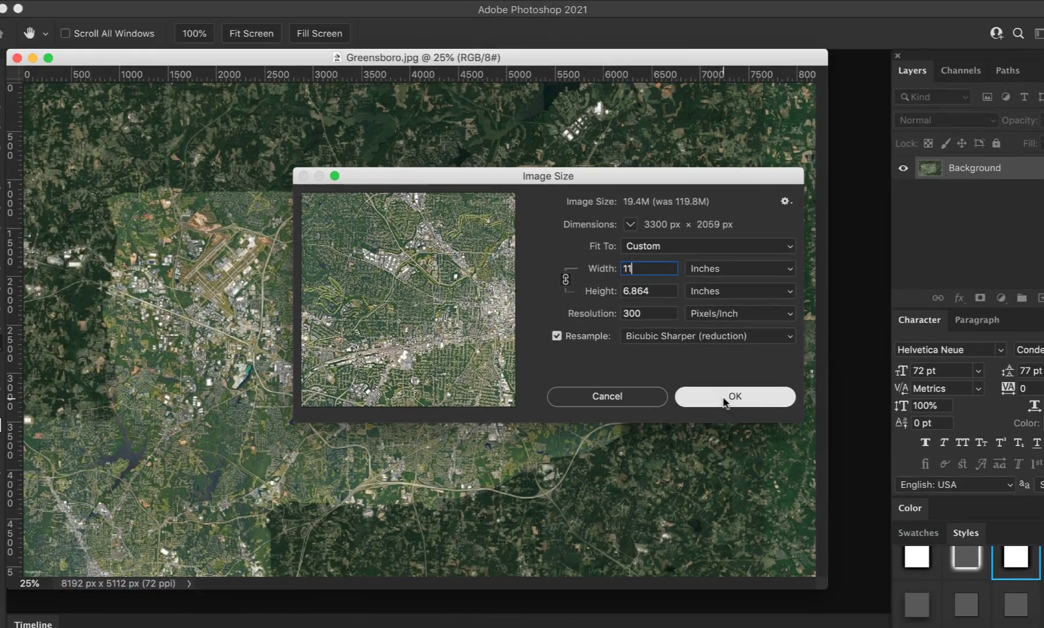
left_click(748, 456)
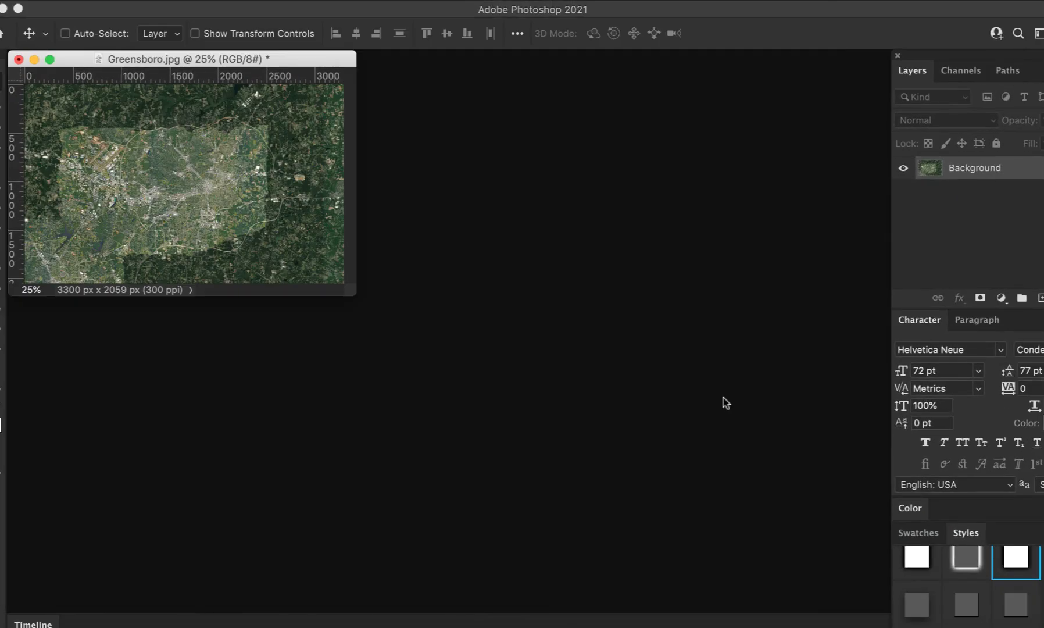
Zoom the view to 50% and save the image as Greensboro.psd in Photoshop format.
key("super")
key("super+equal")
key("super+equal")
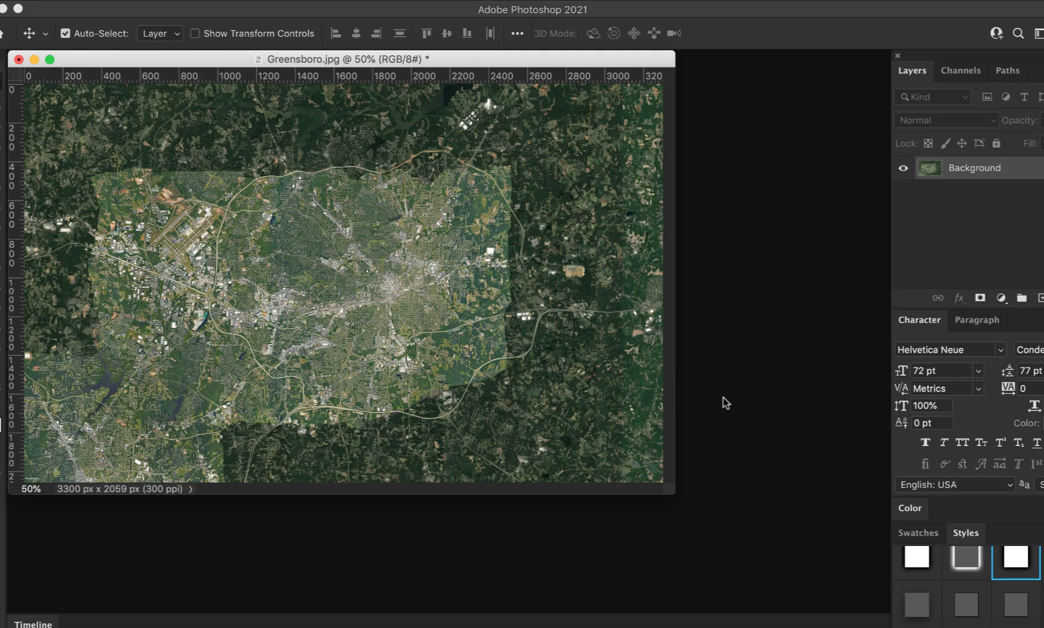
left_click(105, 1)
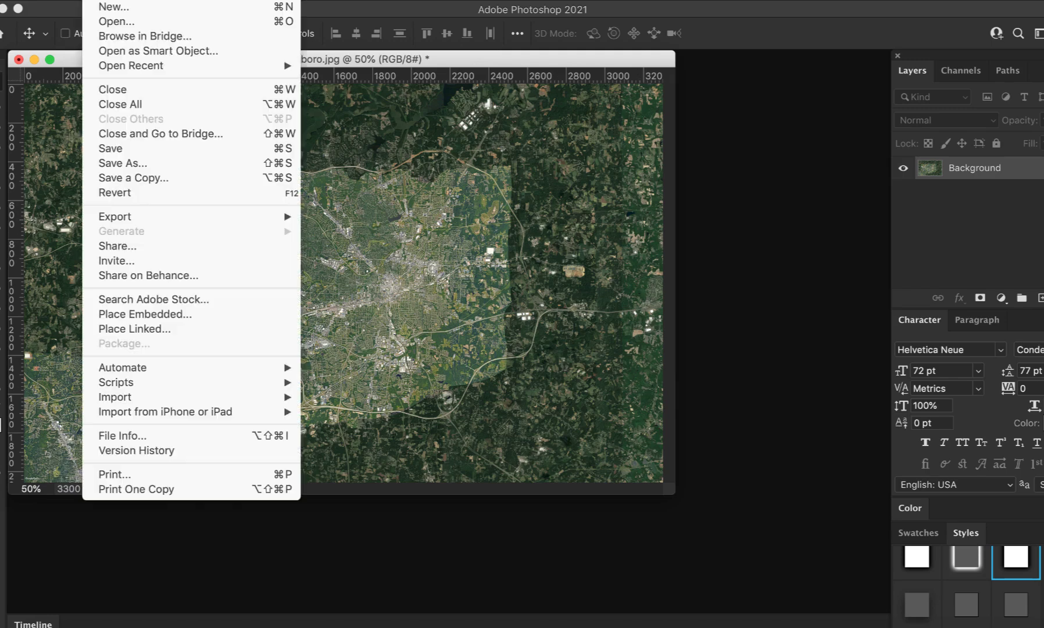
left_click(167, 163)
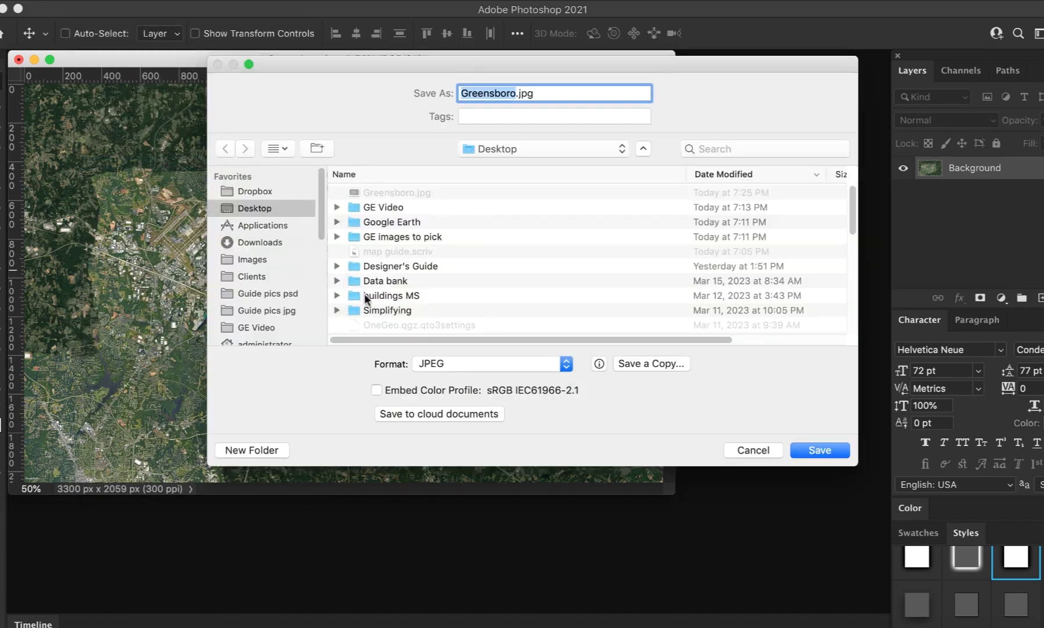
left_click(451, 365)
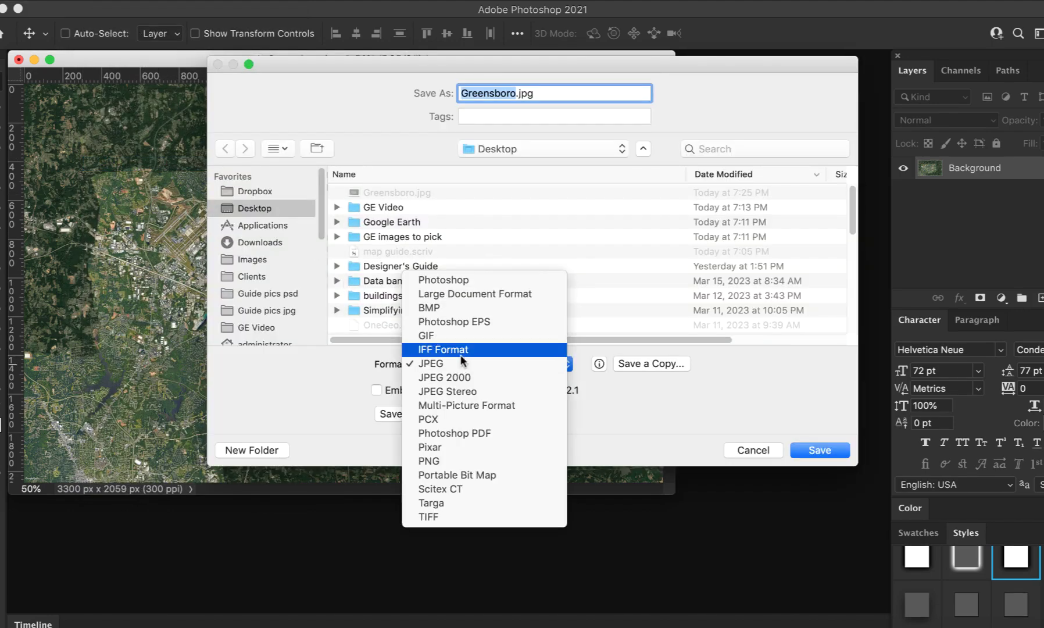
left_click(486, 281)
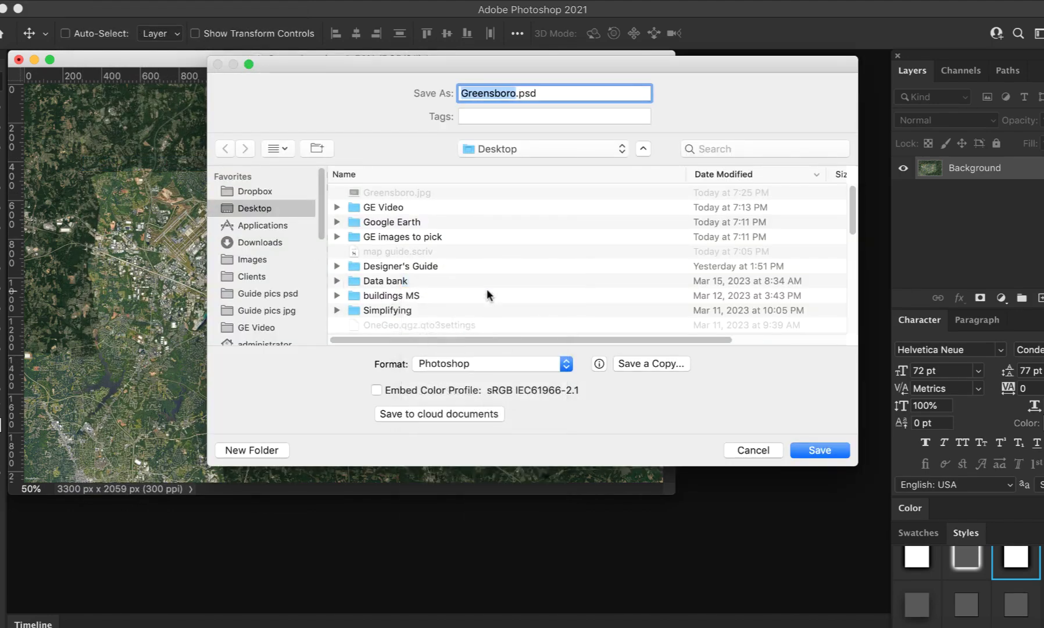
left_click(814, 450)
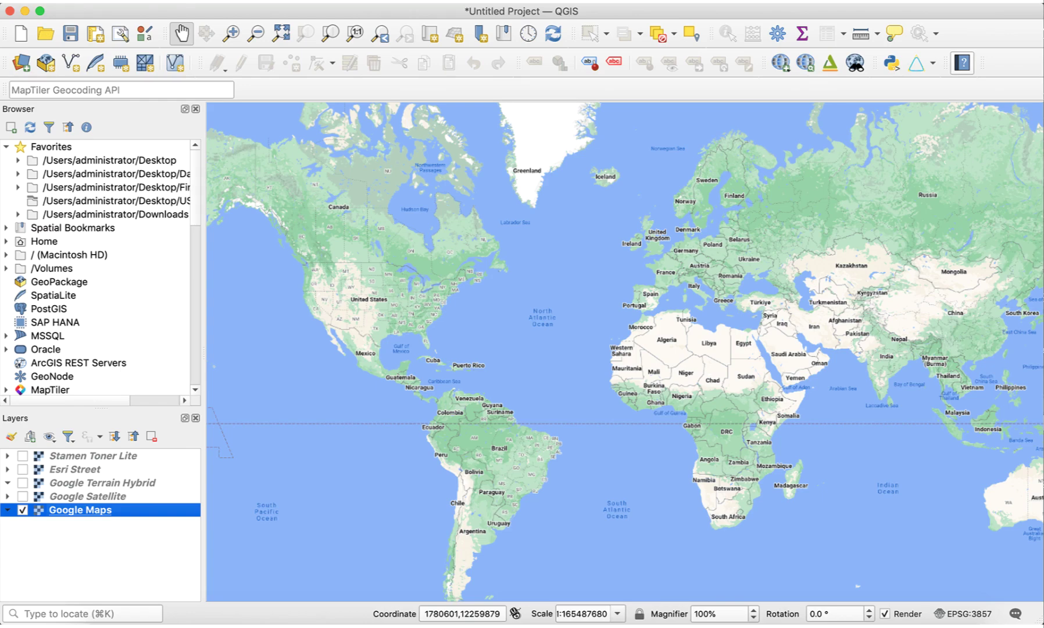
Toggle the Google Satellite, Google Terrain Hybrid, Esri Street and Stamen Toner Lite basemaps.
left_click(22, 496)
left_click(103, 482)
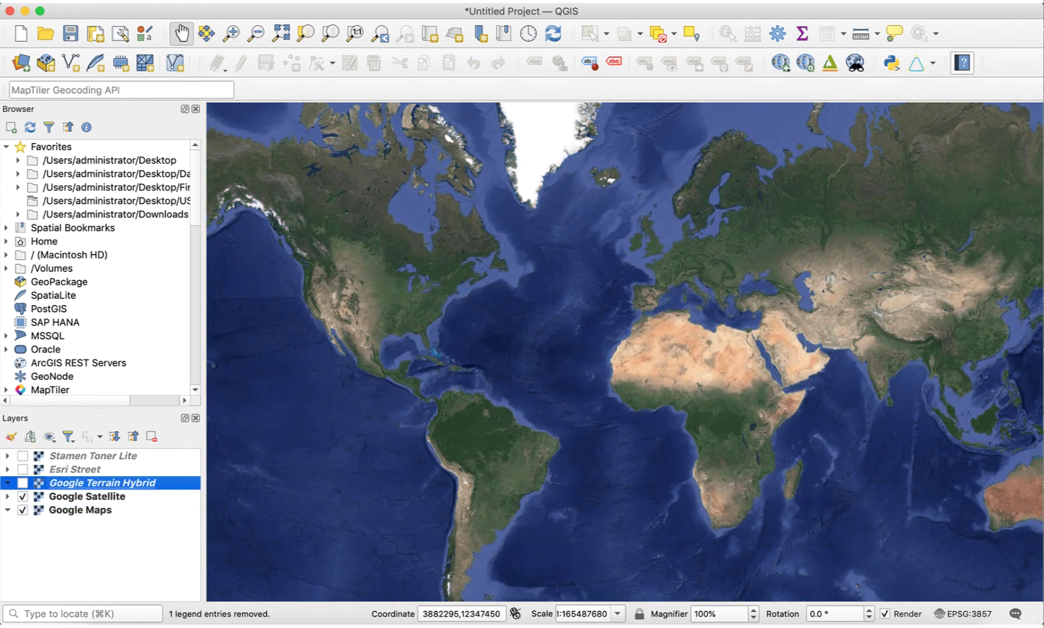
key("space")
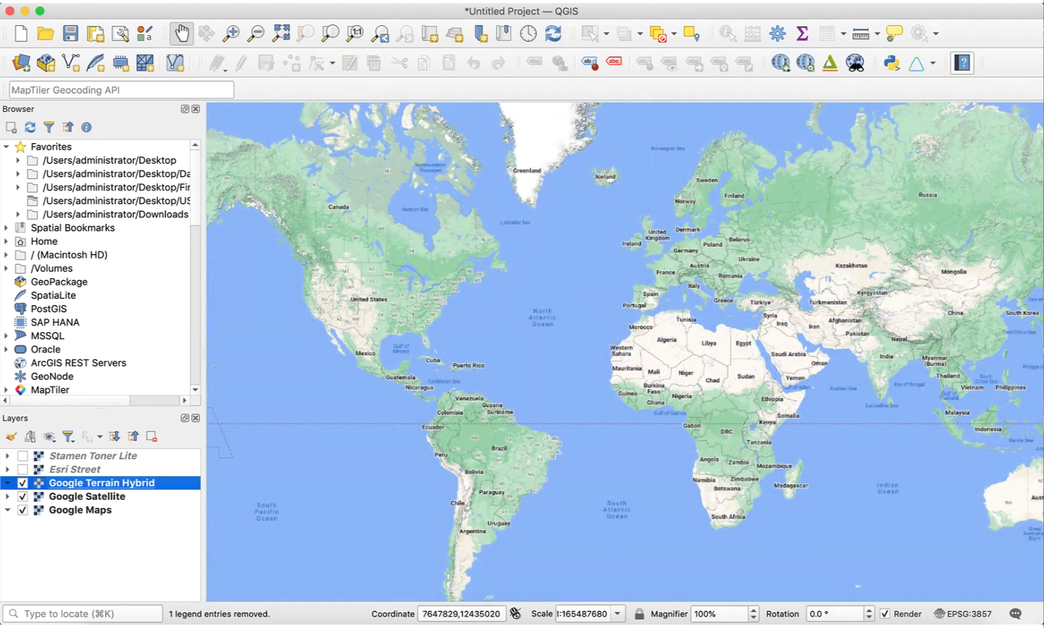
left_click(22, 470)
left_click(75, 469)
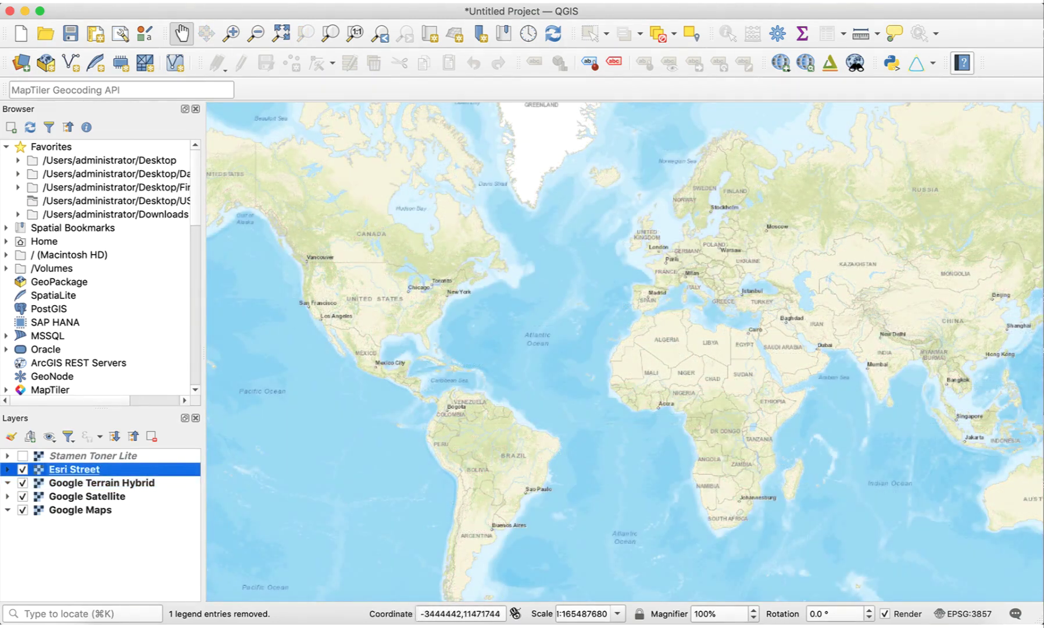
left_click(23, 456)
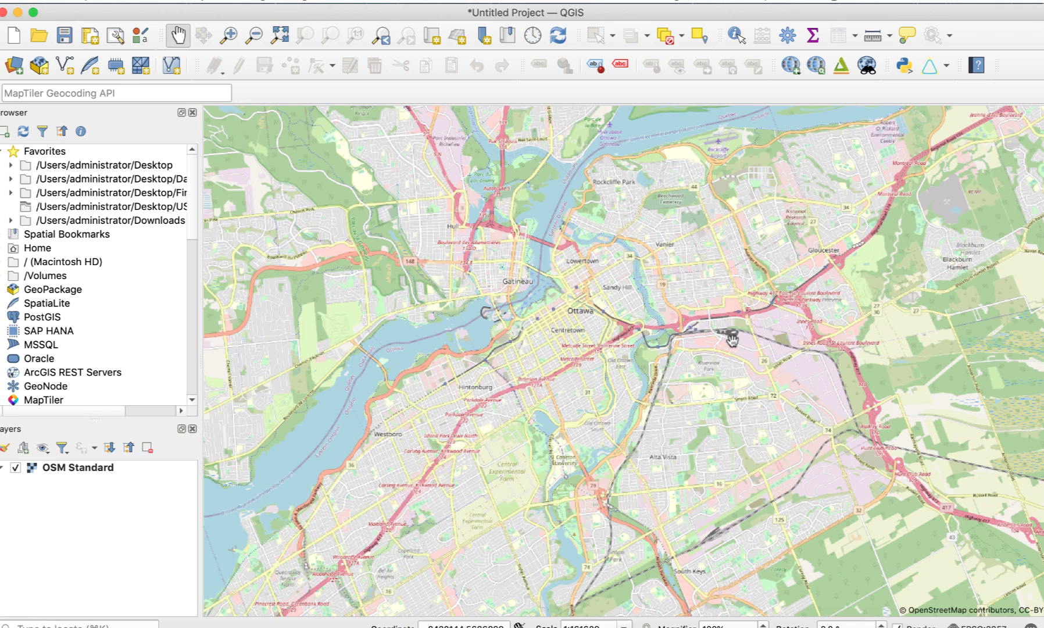
In QuickOSM, limit the query area to the canvas extent.
left_click(353, 1)
left_click(552, 26)
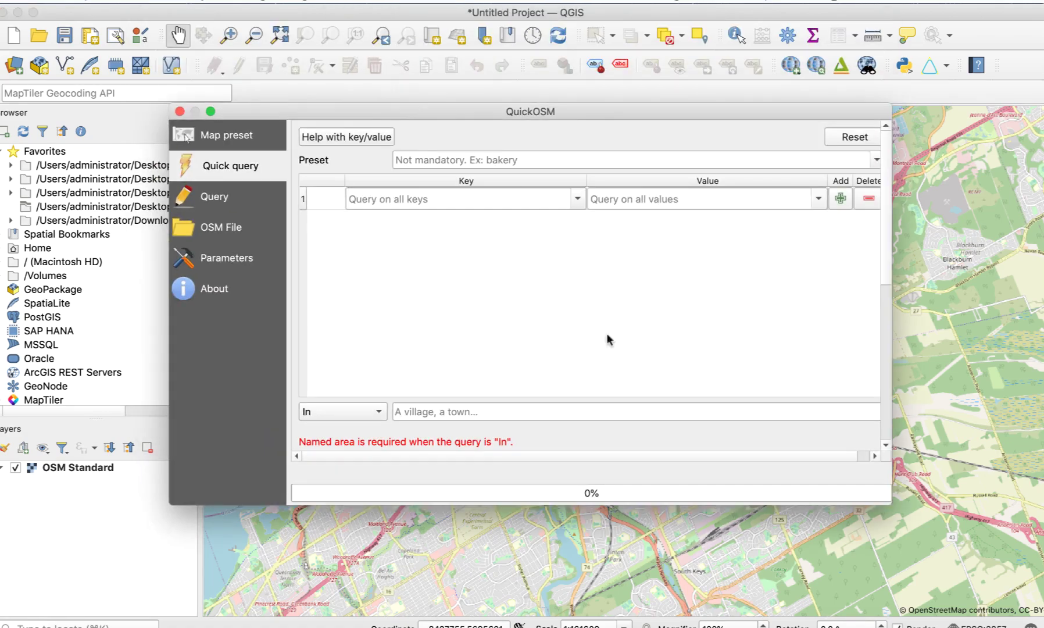
left_click(349, 411)
left_click(356, 457)
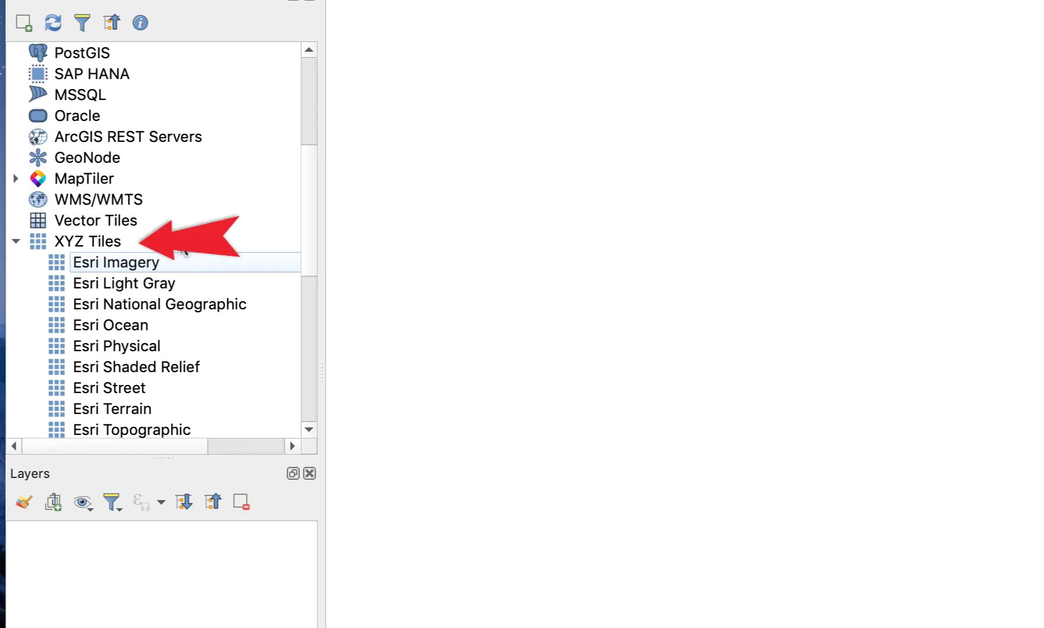
Create an XYZ Tiles connection 'Google Satellite' using the pasted mt1.google.com lyrs=s tile URL.
left_click(129, 240)
right_click(145, 242)
left_click(170, 259)
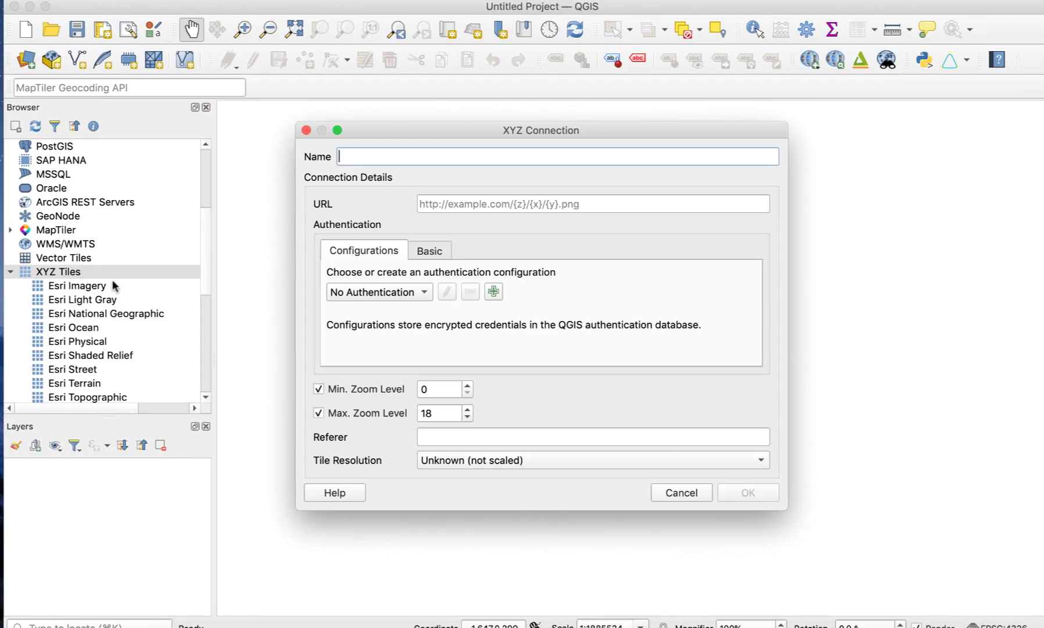
type("Google Satellite")
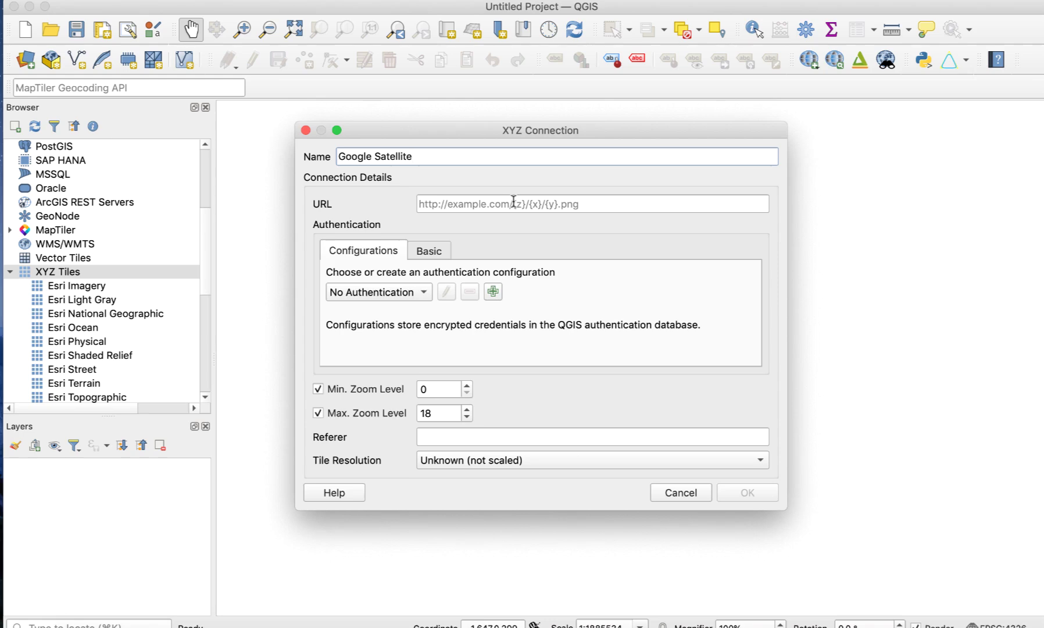
key("Tab")
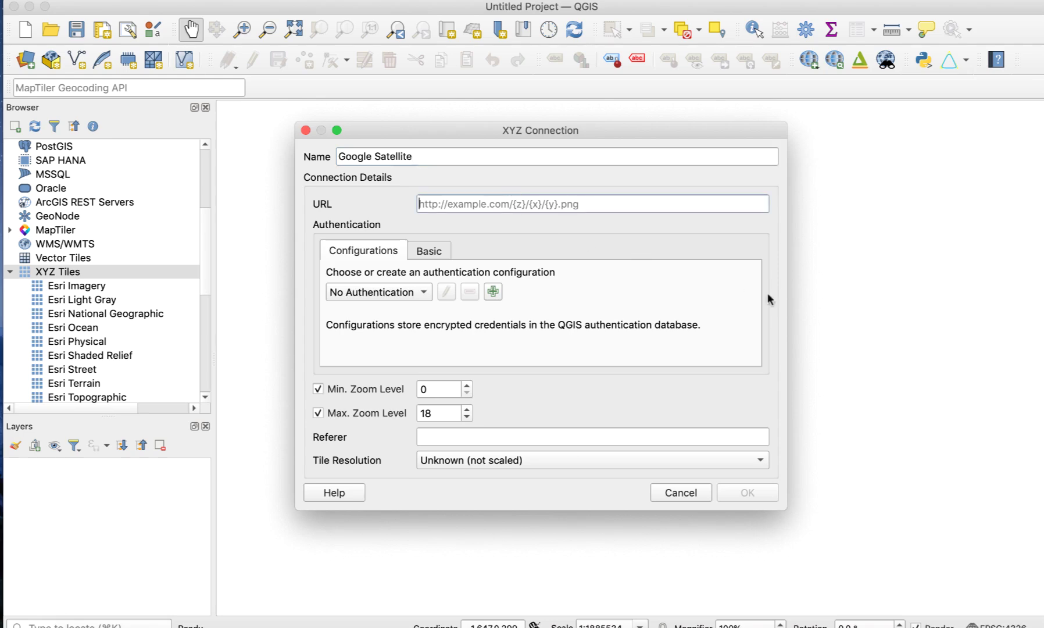
type("https://mt1.google.com/vt/lyrs=s&x={x}&y={y}&z={z}")
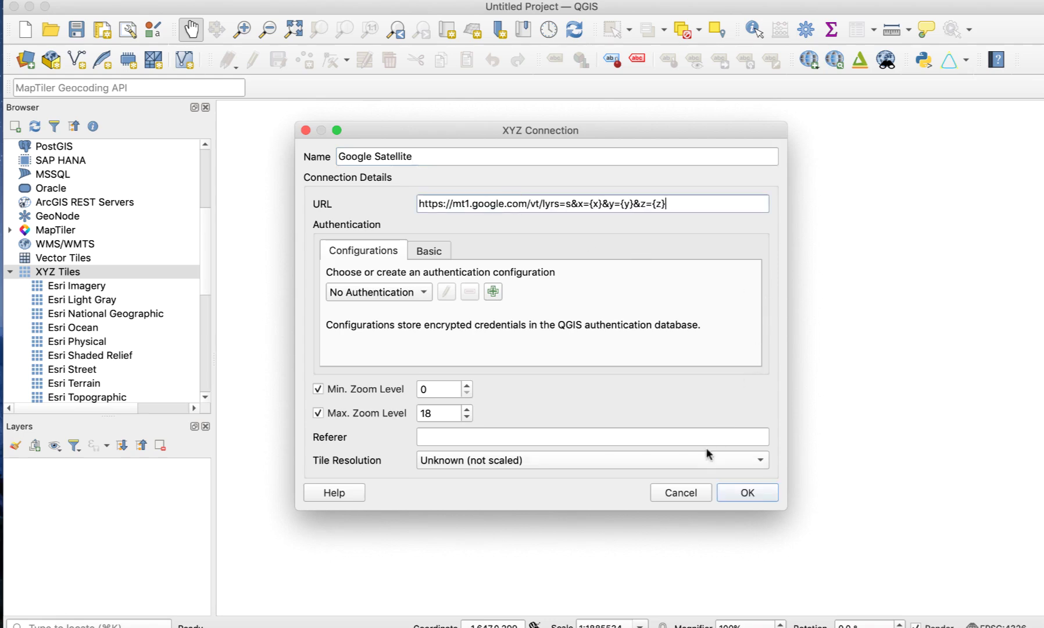
left_click(741, 495)
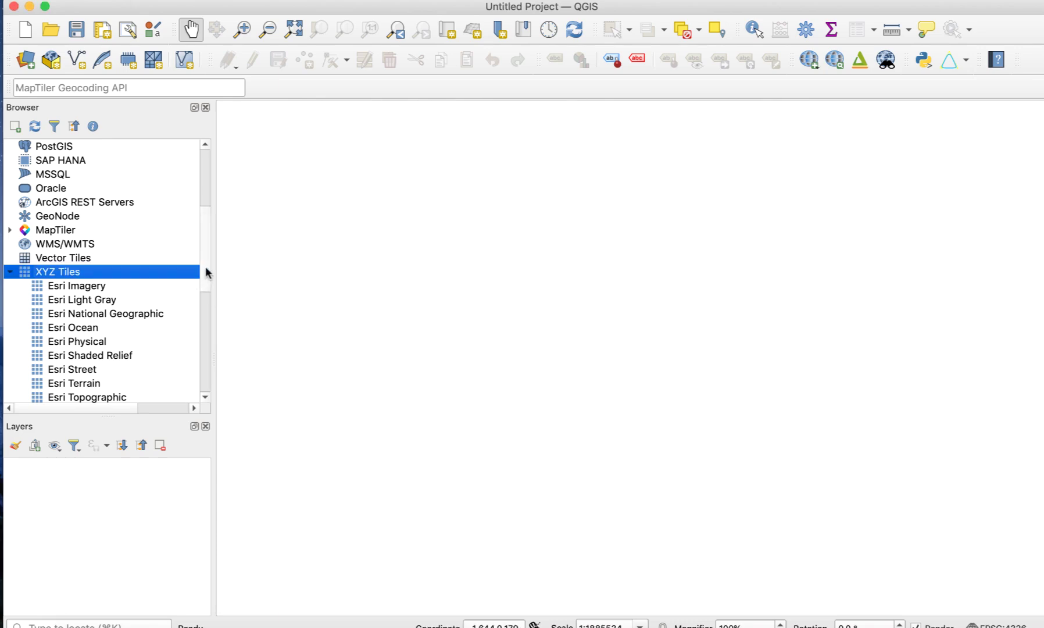
left_click_drag(206, 267, 206, 301)
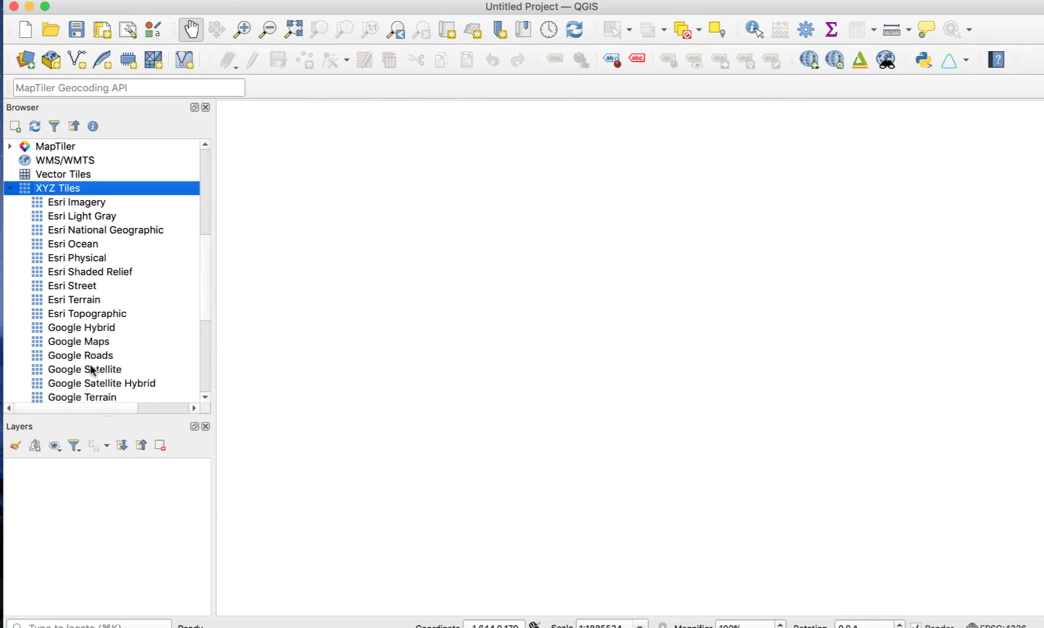
left_click_drag(91, 370, 110, 499)
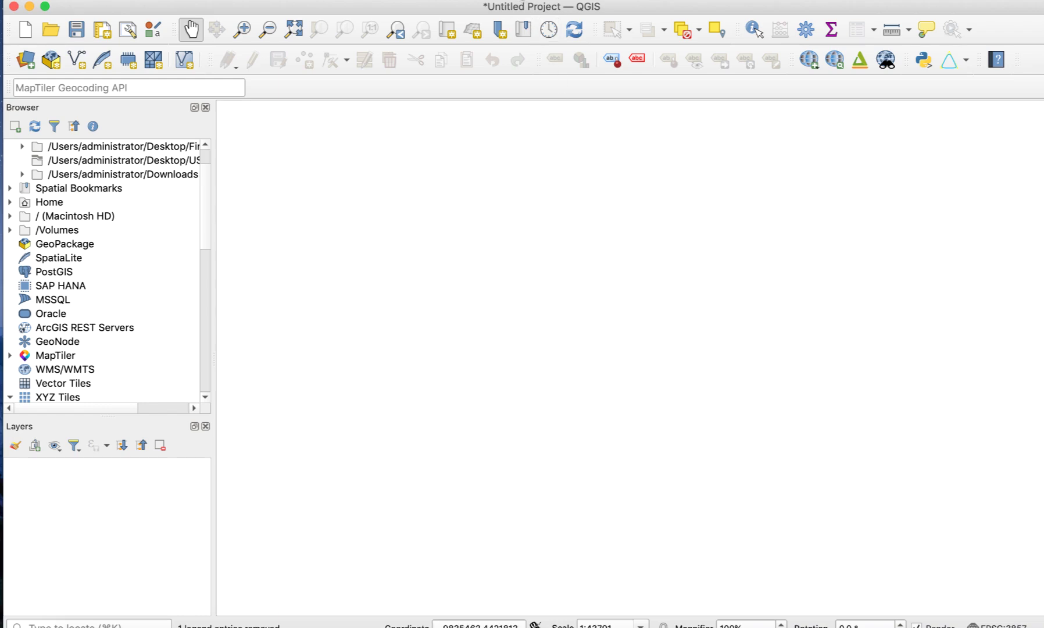
Add the OSM Standard basemap from QuickMapServices.
left_click(523, 4)
mouse_move(556, 39)
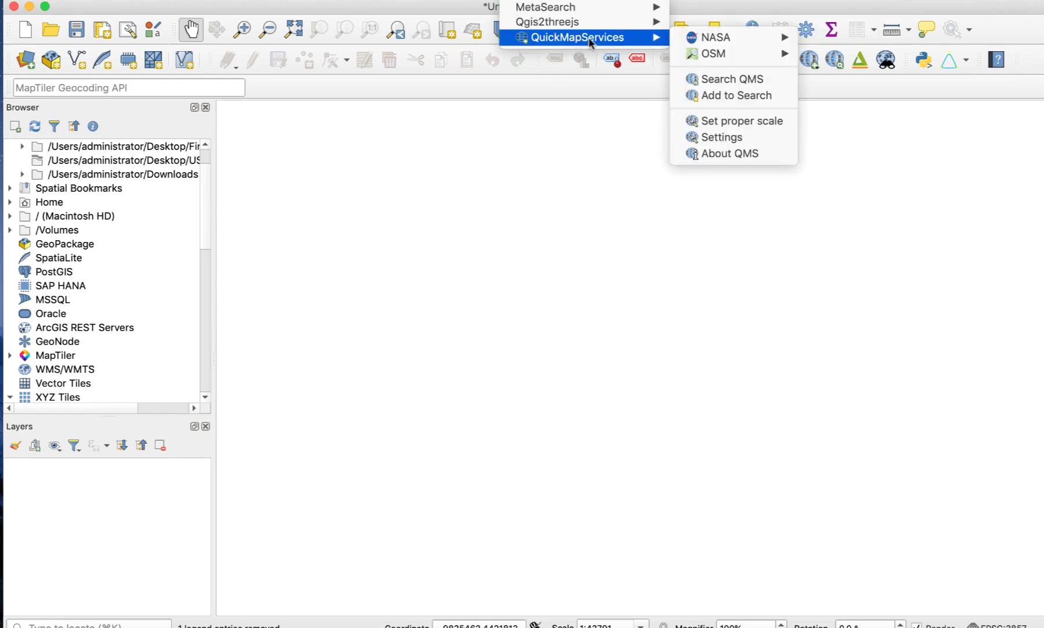
mouse_move(729, 55)
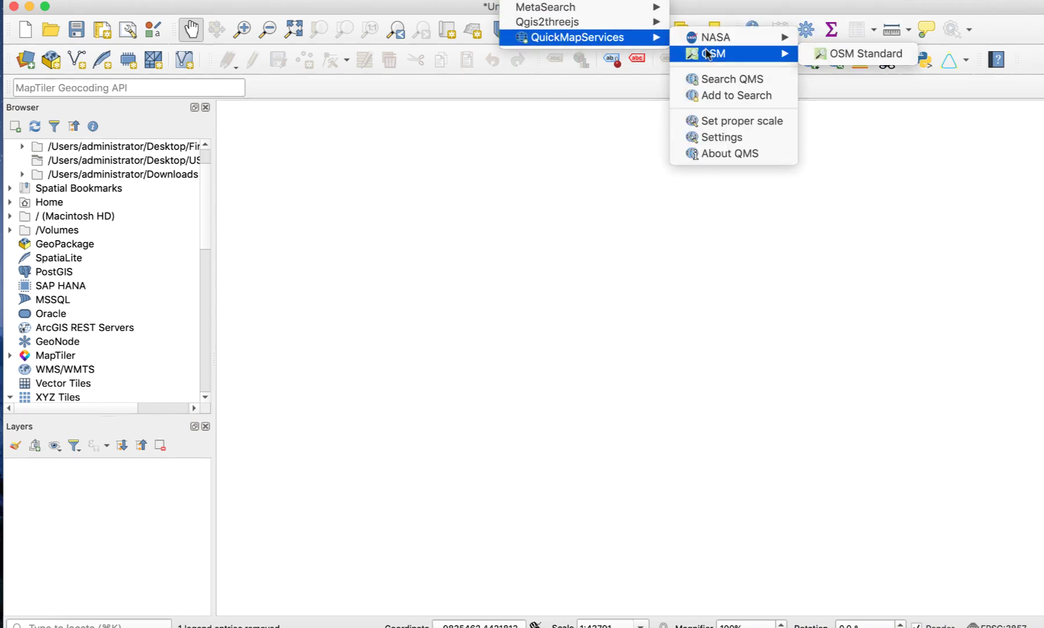
left_click(814, 58)
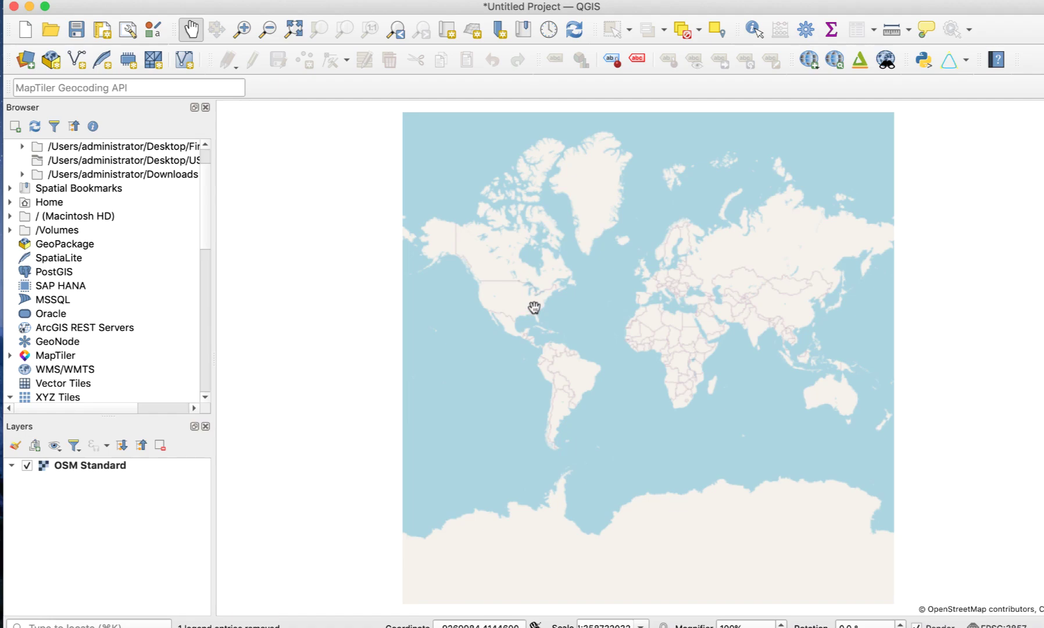
Zoom in on the southeastern US and open the Search QMS panel.
scroll(541, 317, "up", 5)
scroll(534, 306, "up", 1)
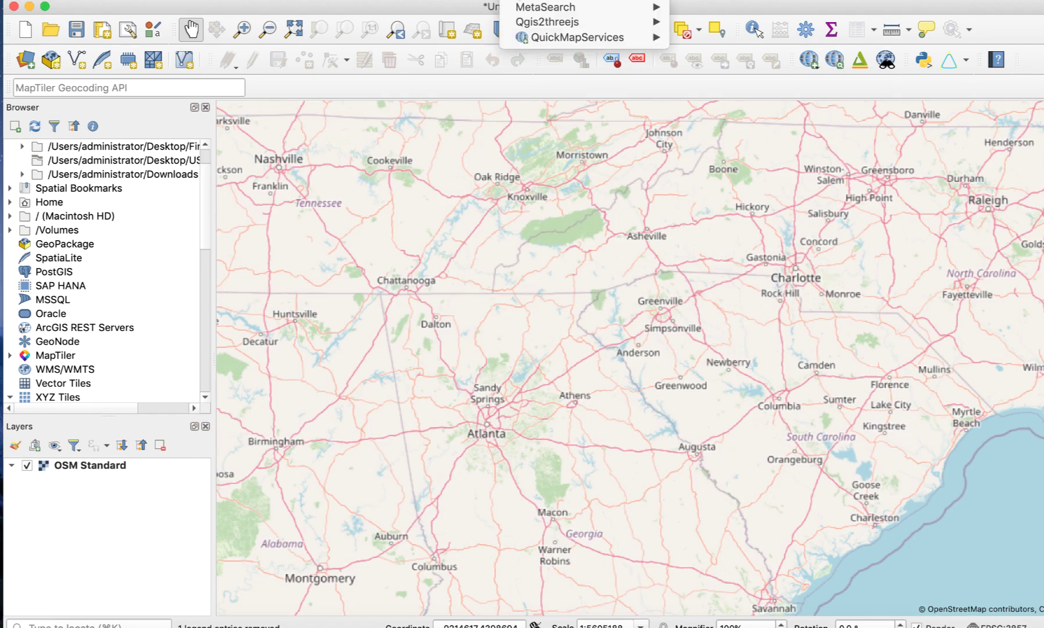
mouse_move(553, 38)
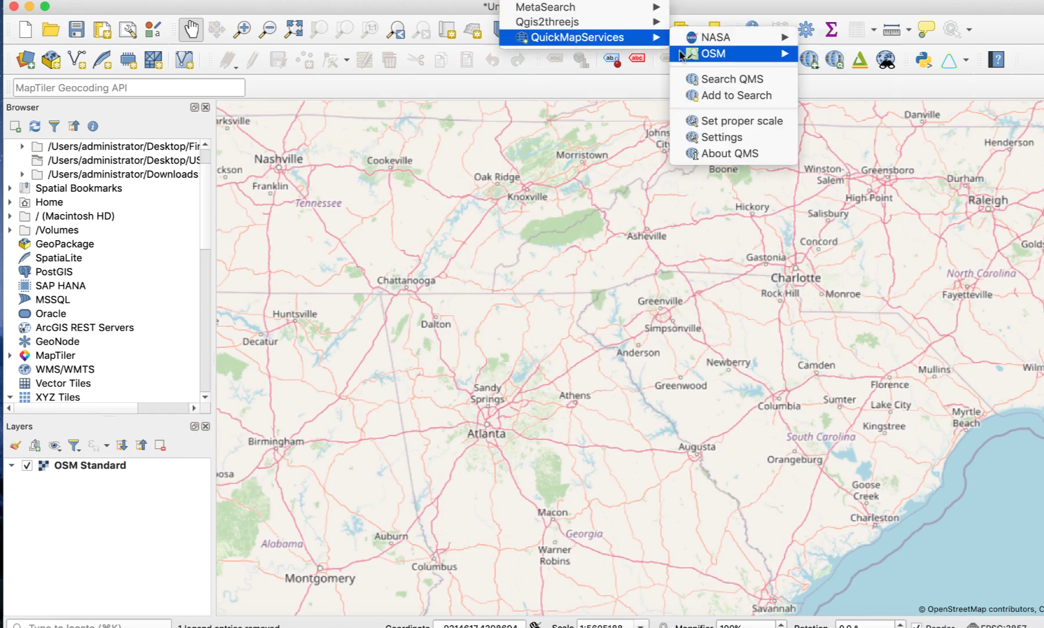
left_click(731, 81)
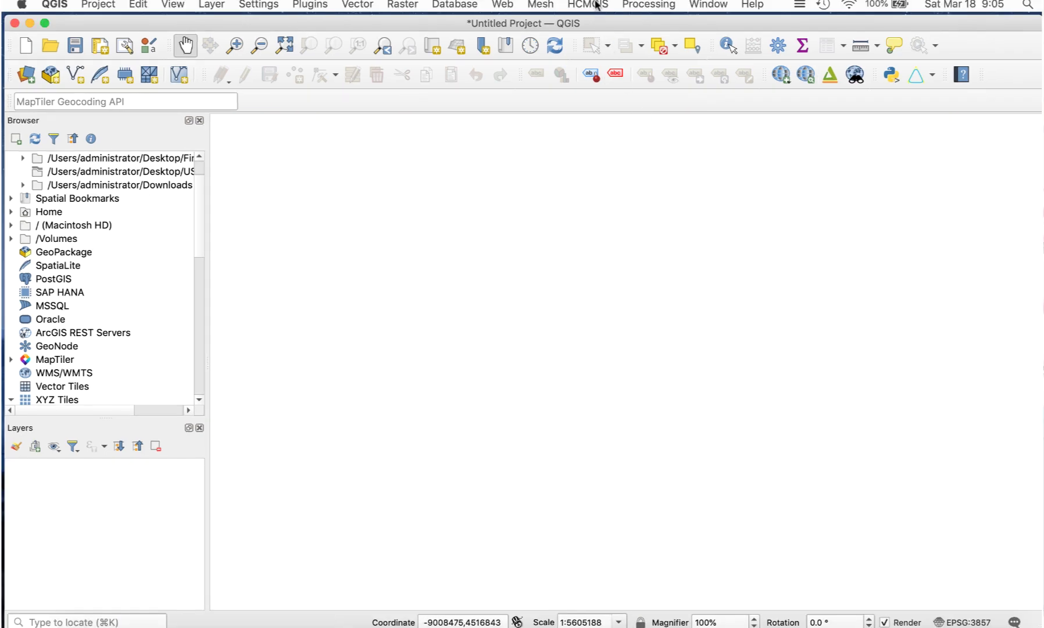
Add the HCMGIS Google Satellite basemap, then zoom and pan to the southeastern US.
left_click(597, 5)
mouse_move(606, 28)
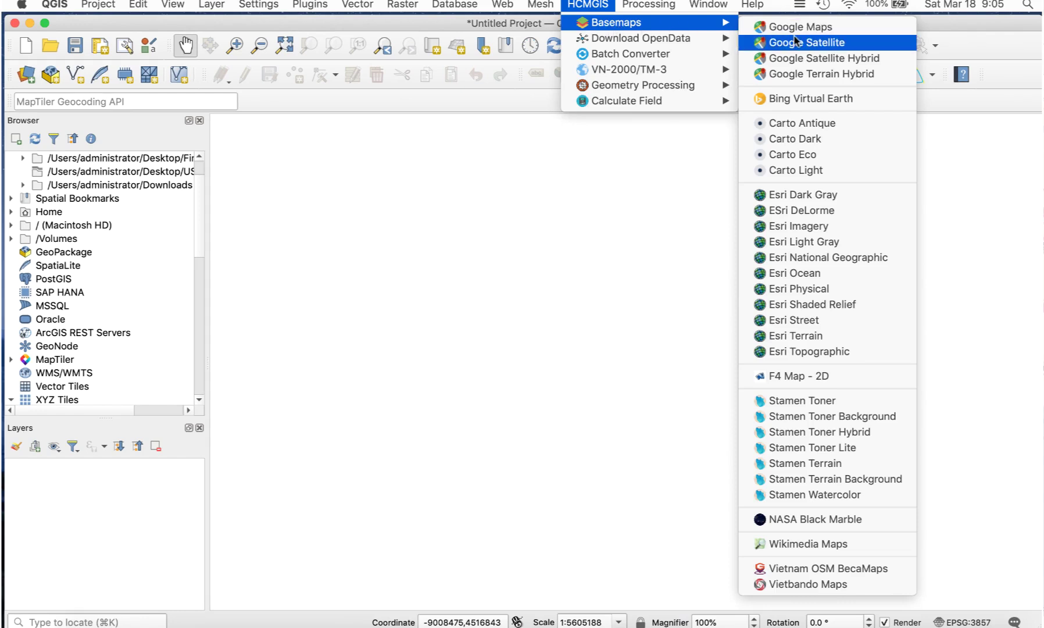
left_click(865, 49)
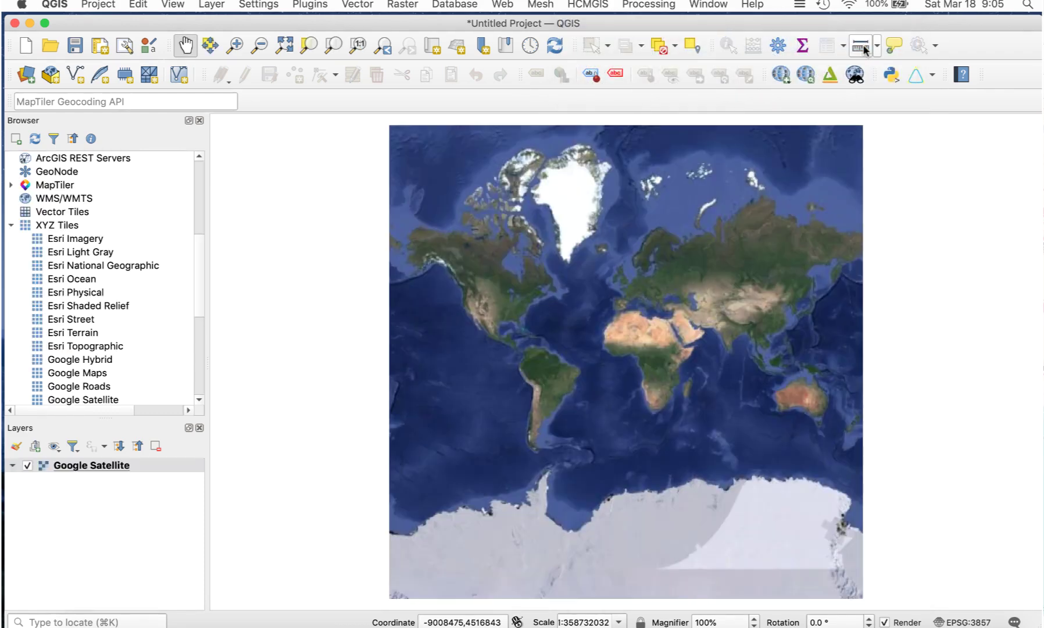
scroll(518, 320, "up", 4)
left_click_drag(469, 240, 582, 352)
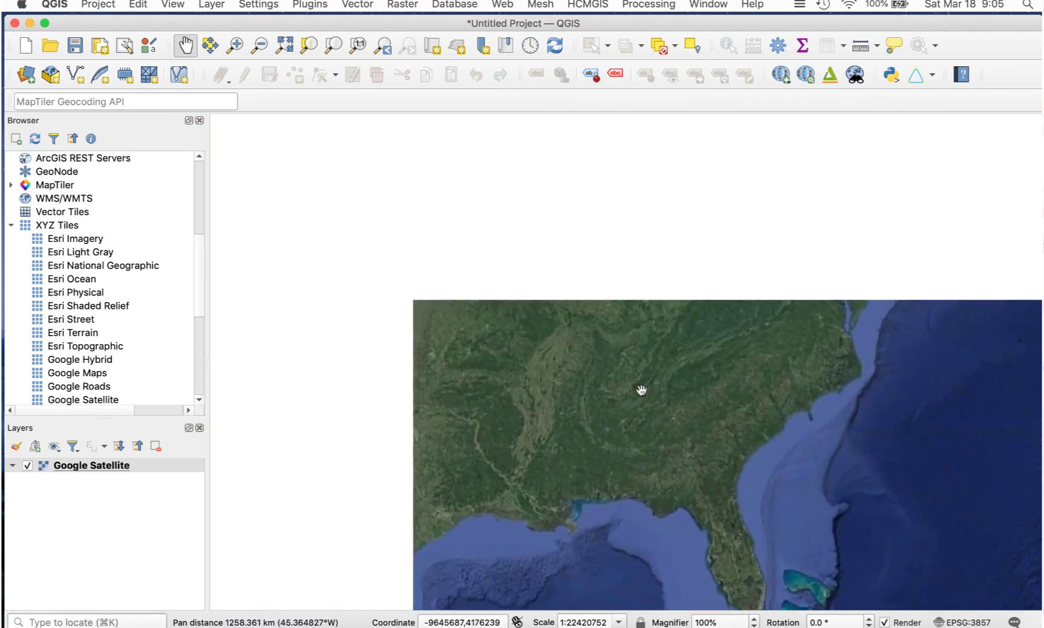
scroll(574, 346, "up", 3)
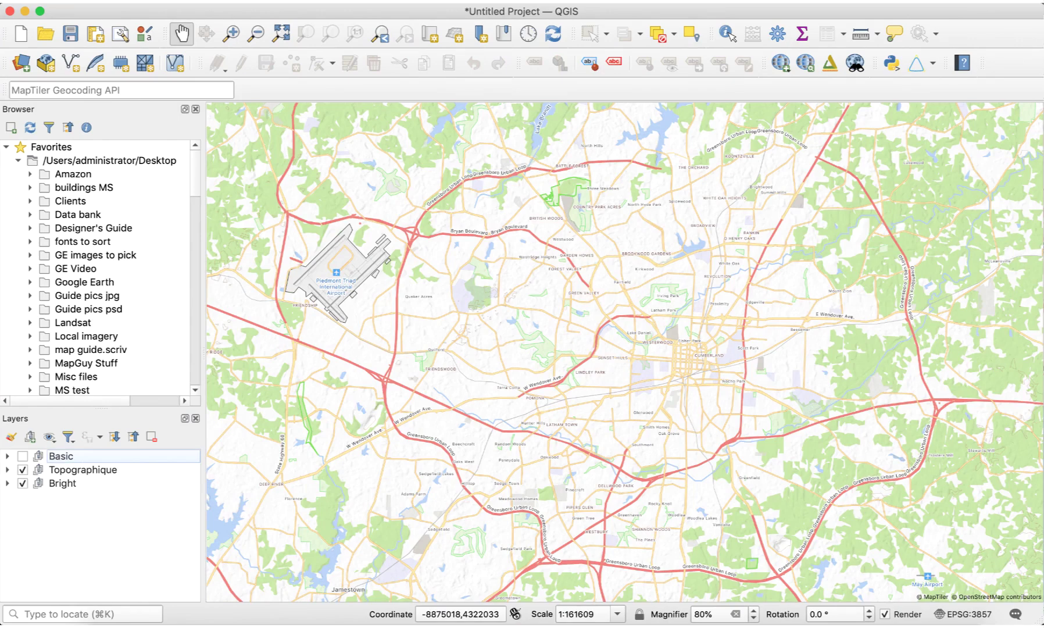
Switch on the Basic MapTiler layer in the Layers panel.
key("space")
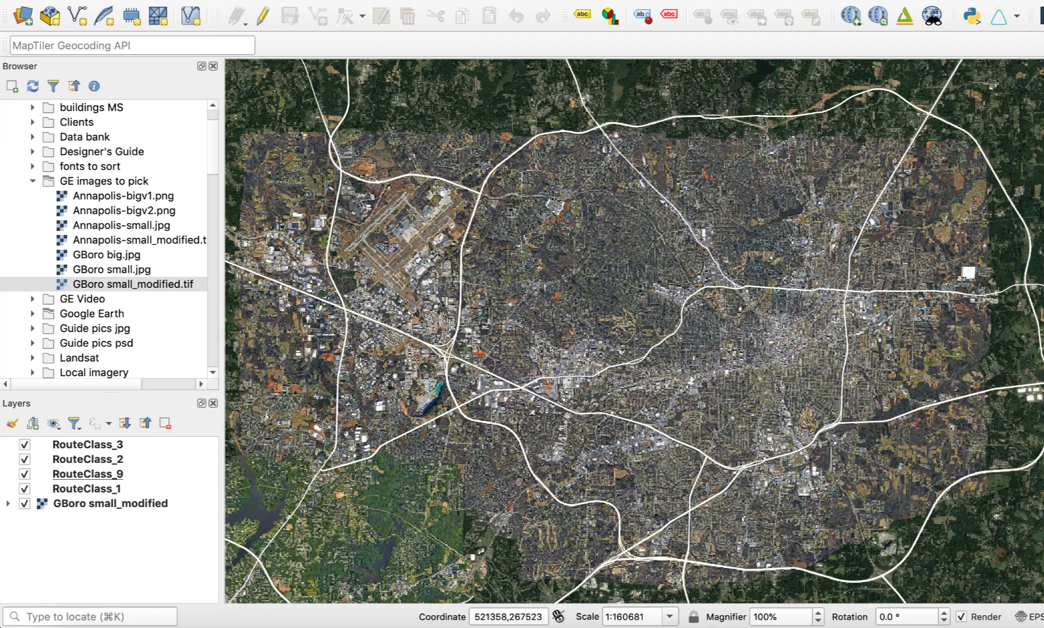
Create a new print layout titled gboro.
left_click(102, 0)
mouse_move(198, 196)
left_click(211, 219)
type("gboro")
left_click(622, 320)
Add a map covering the whole page and change the export resolution from 300 to 600 dpi.
left_click_drag(176, 126, 696, 495)
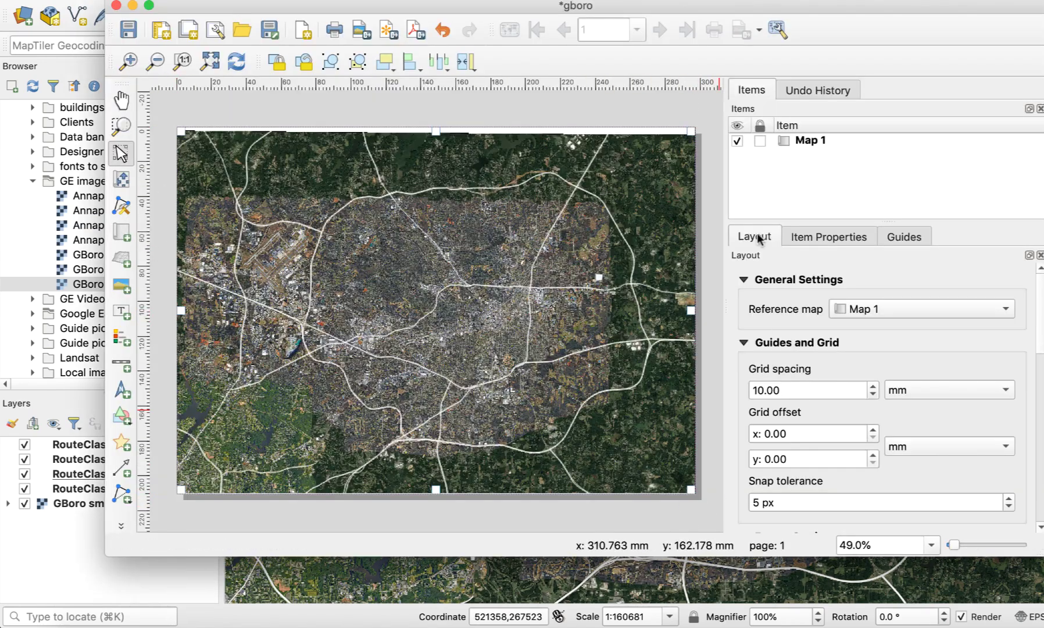
scroll(1041, 297, "down", 5)
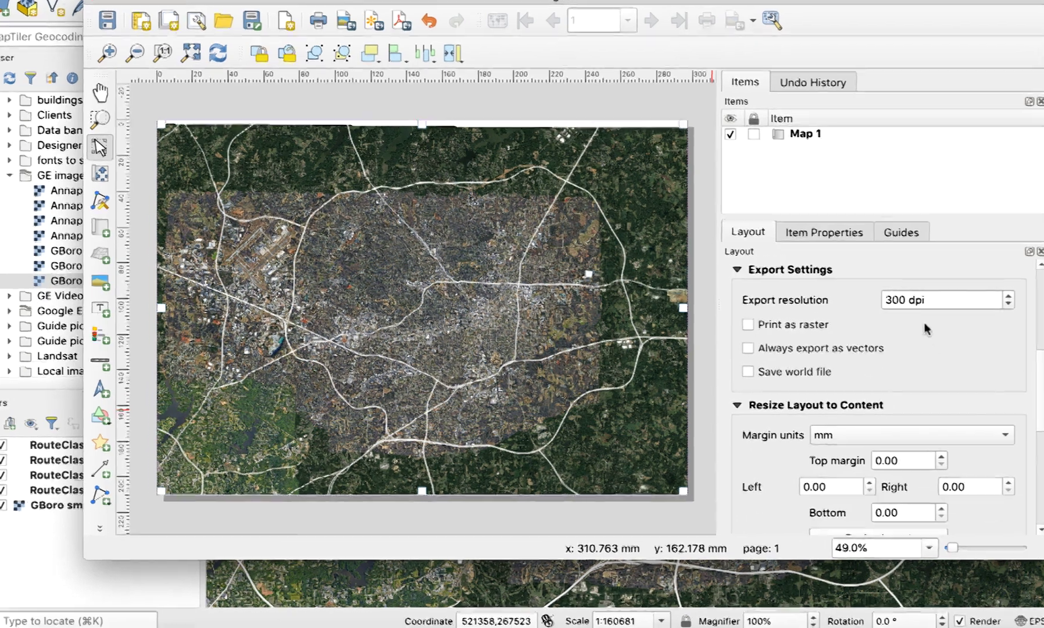
double_click(898, 309)
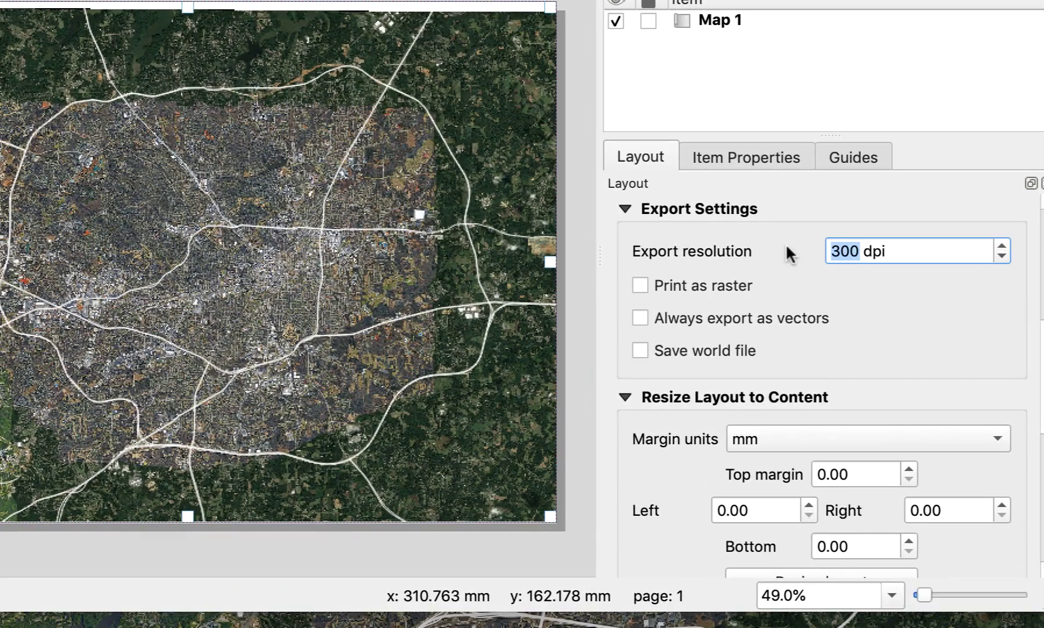
type("600")
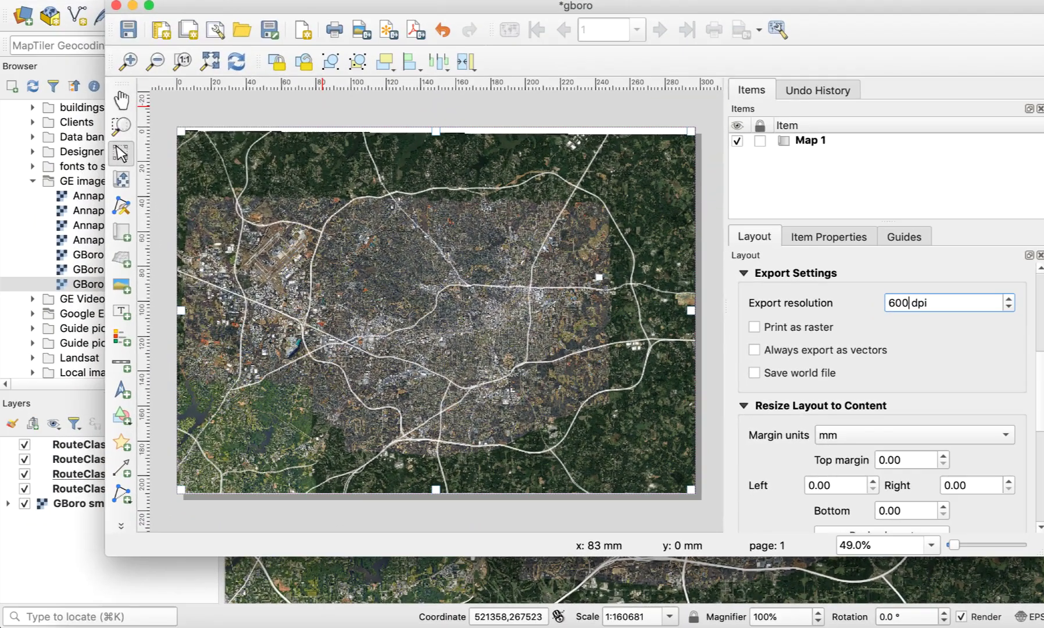
Export the layout as gboro.svg with map layers written as SVG groups.
left_click(104, 0)
left_click(184, 201)
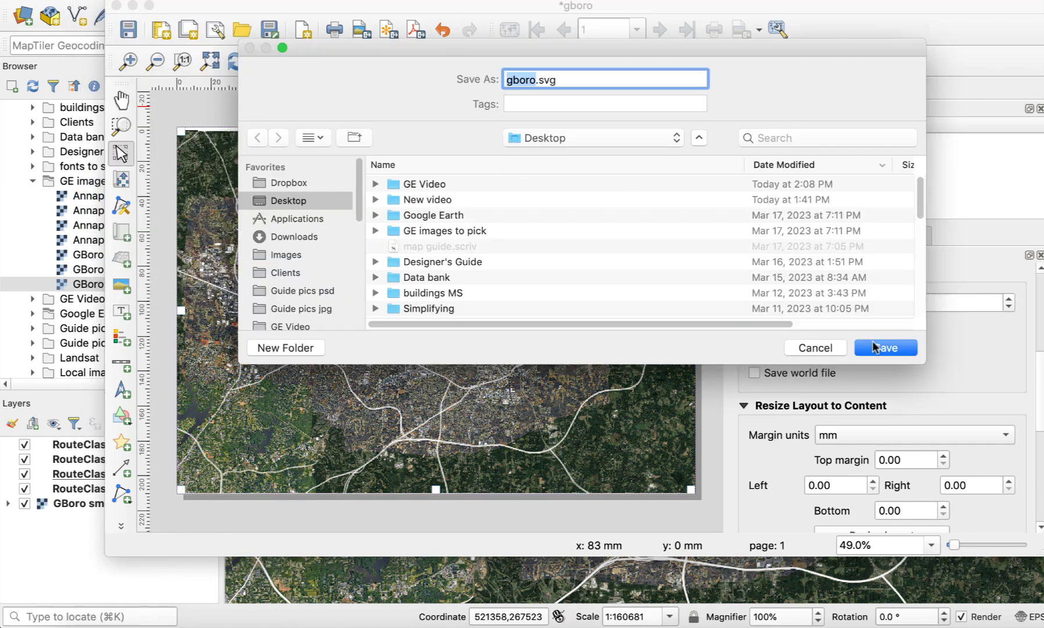
left_click(876, 348)
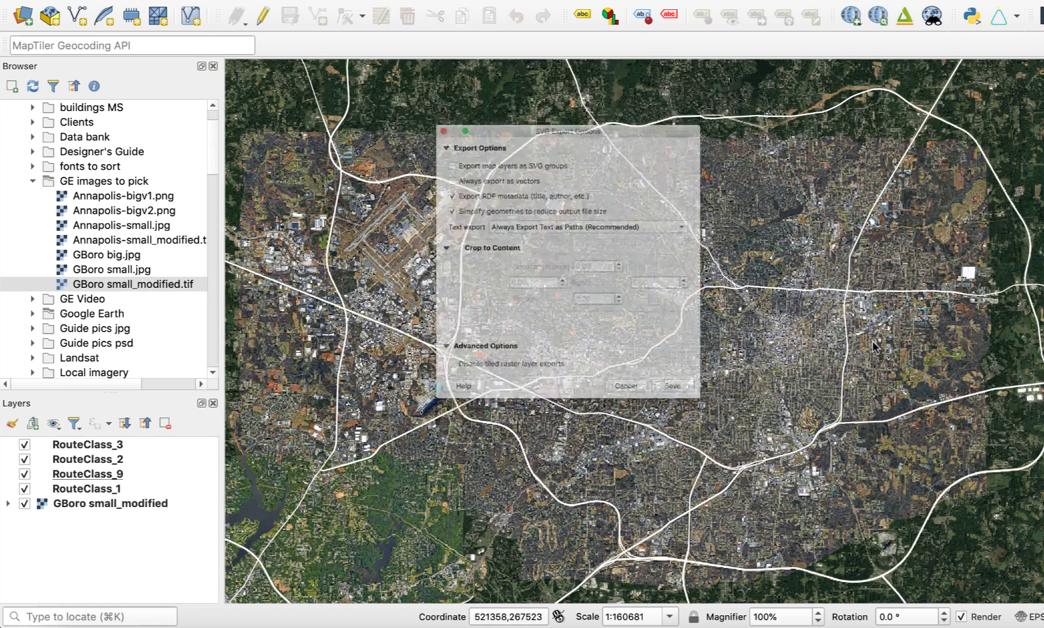
left_click(393, 140)
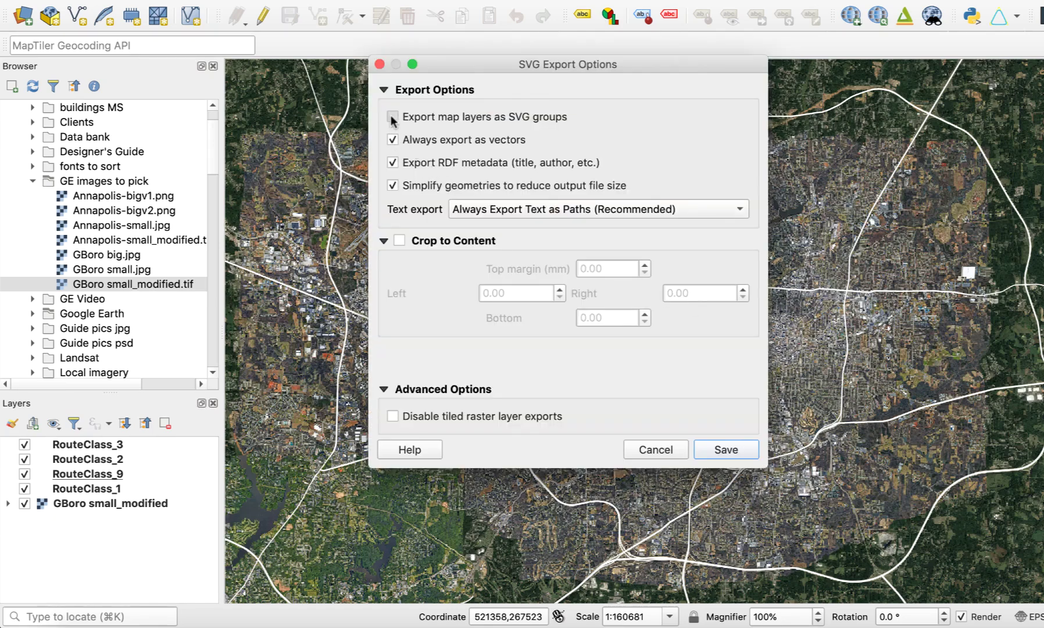
left_click(394, 116)
left_click(720, 449)
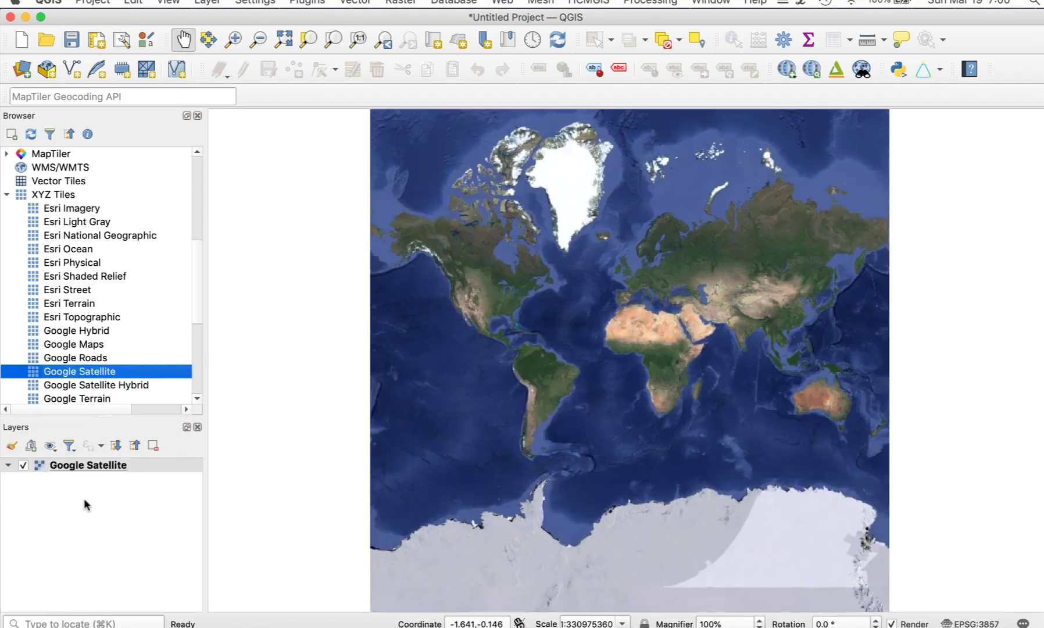
Temporarily add Google Maps to locate Greensboro at 1:323218, then remove that layer.
left_click(103, 344)
left_click_drag(103, 344, 98, 506)
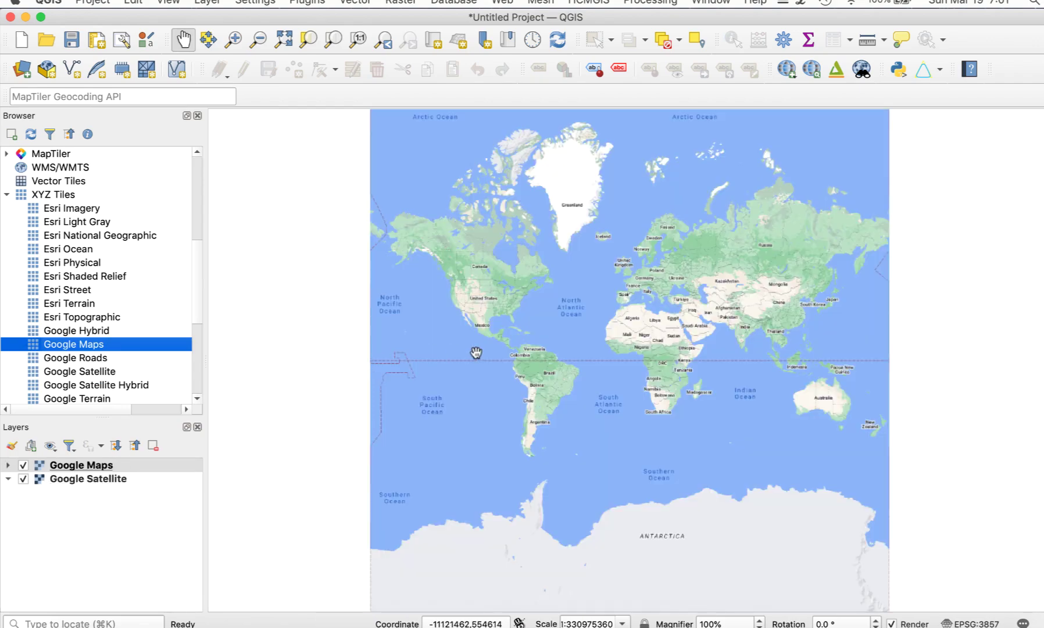
scroll(504, 304, "up", 4)
left_click_drag(508, 306, 652, 314)
scroll(566, 356, "up", 2)
scroll(517, 303, "up", 3)
scroll(651, 435, "up", 1)
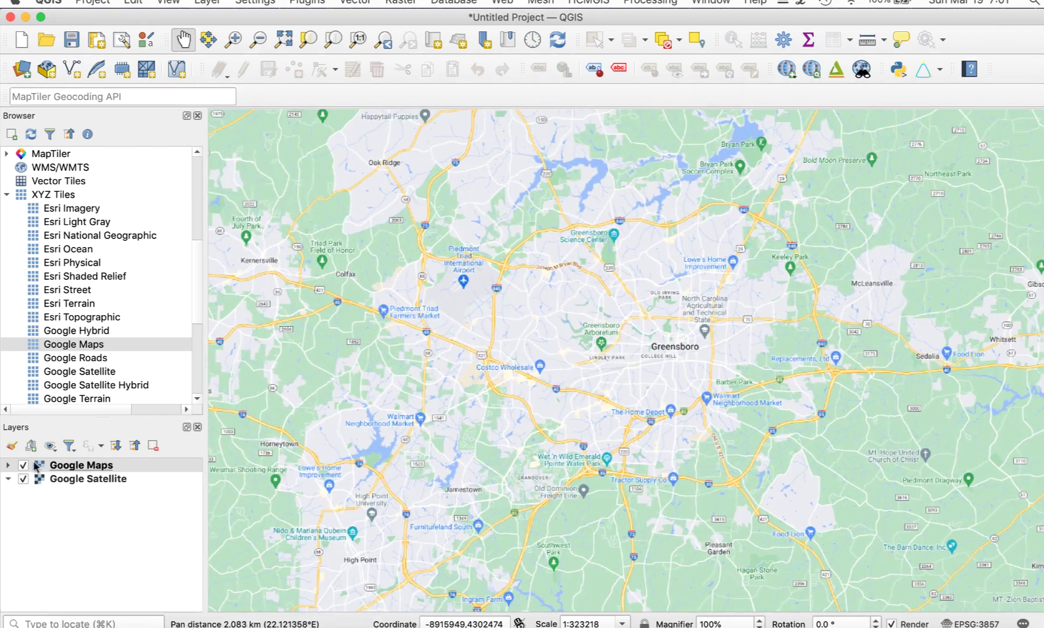
left_click(153, 446)
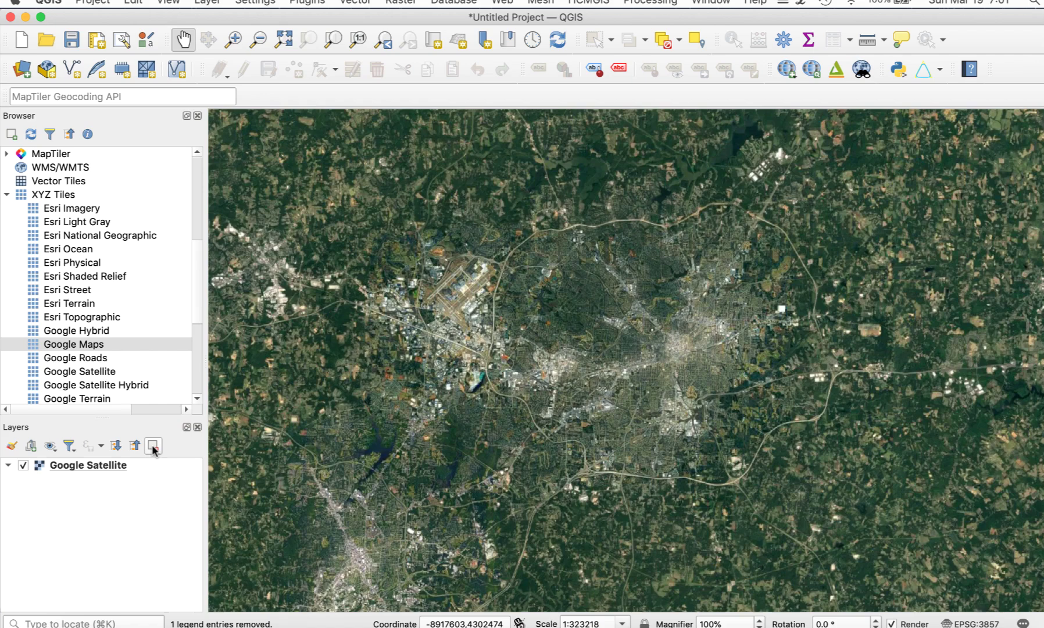
left_click(94, 2)
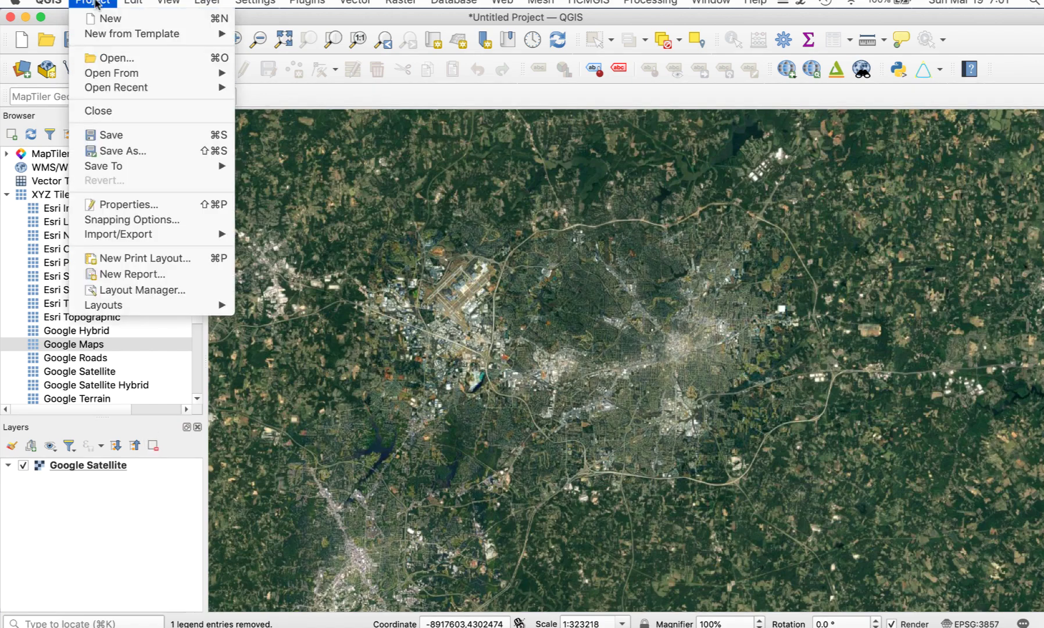
Create a print layout titled 'gboro' with one map spanning the full page.
left_click(191, 264)
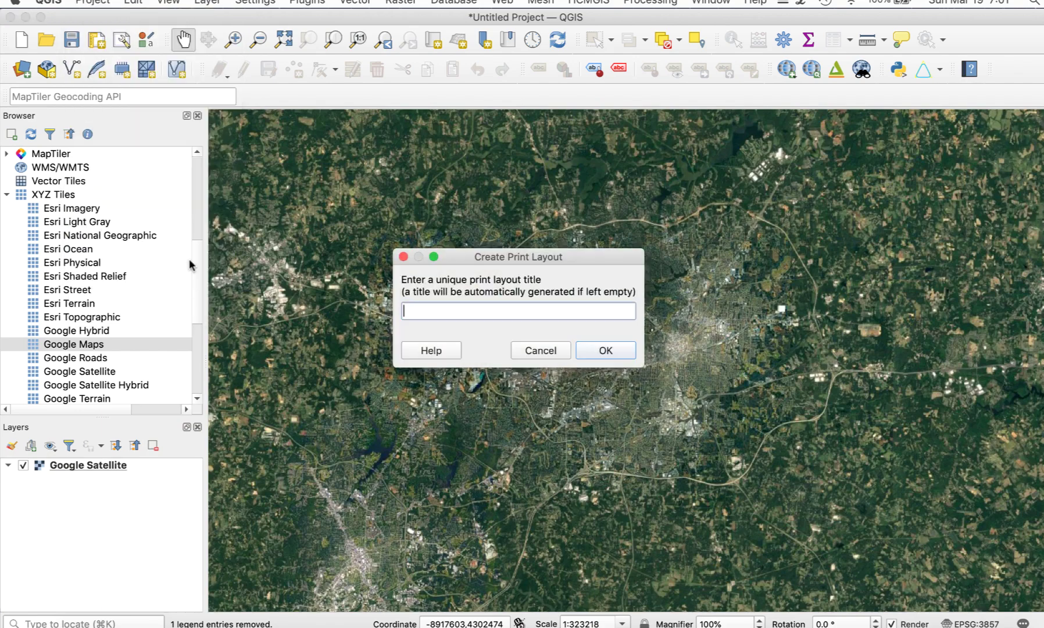
type("gboro")
left_click(614, 354)
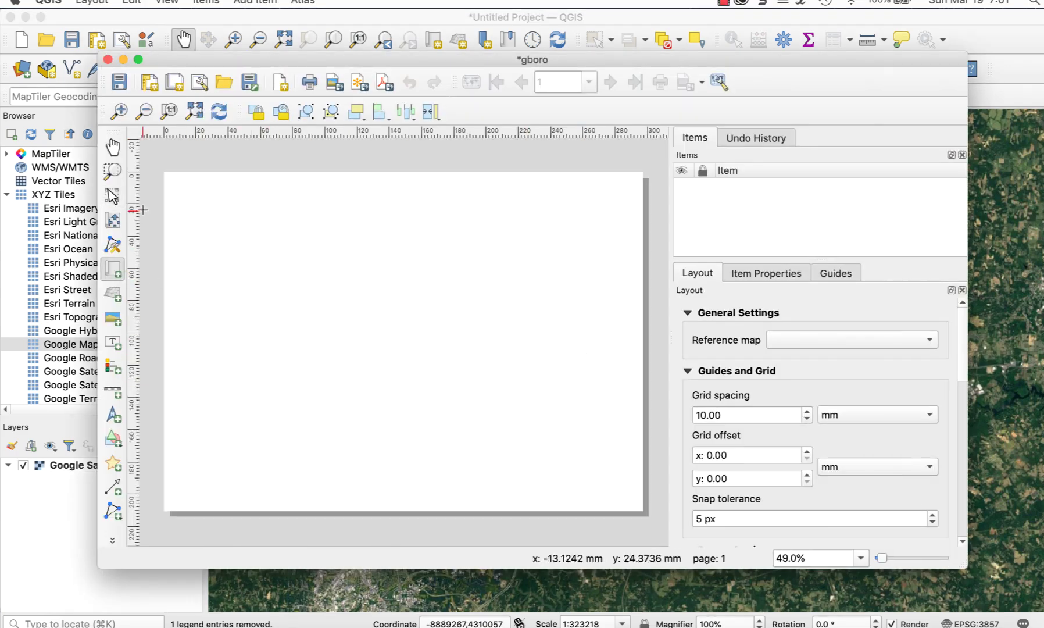
left_click_drag(164, 172, 643, 512)
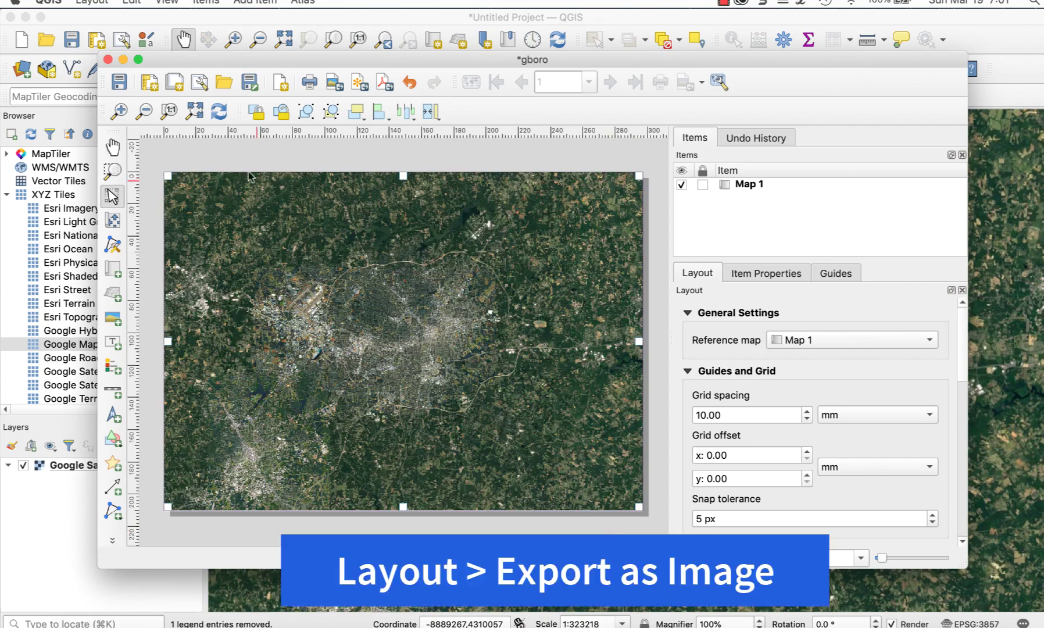
Save the layout image as gboro.tif in TIF format on the Desktop.
left_click(91, 1)
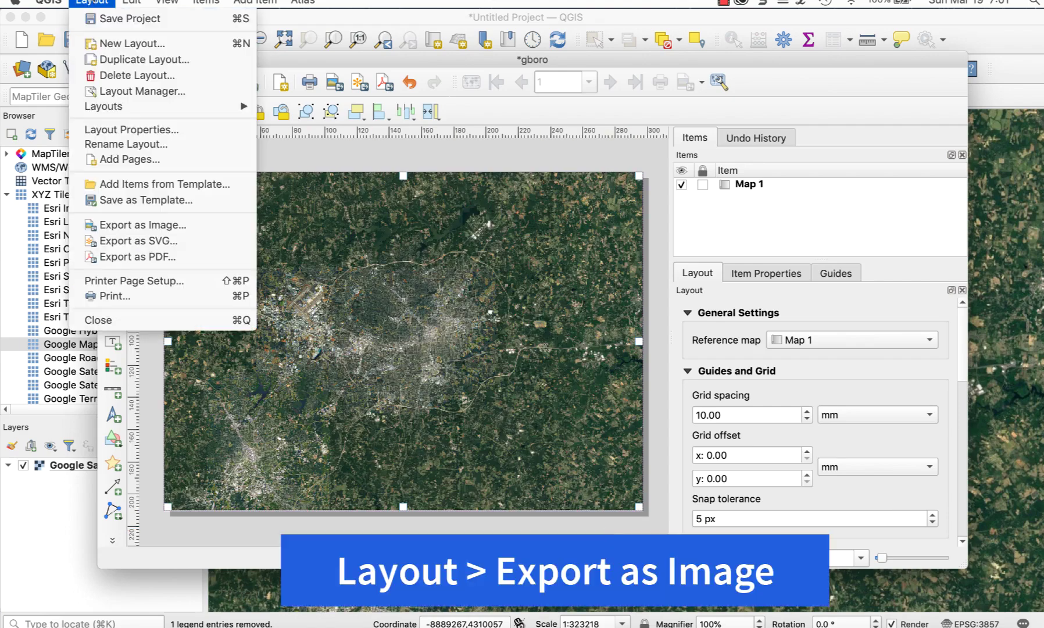
left_click(219, 227)
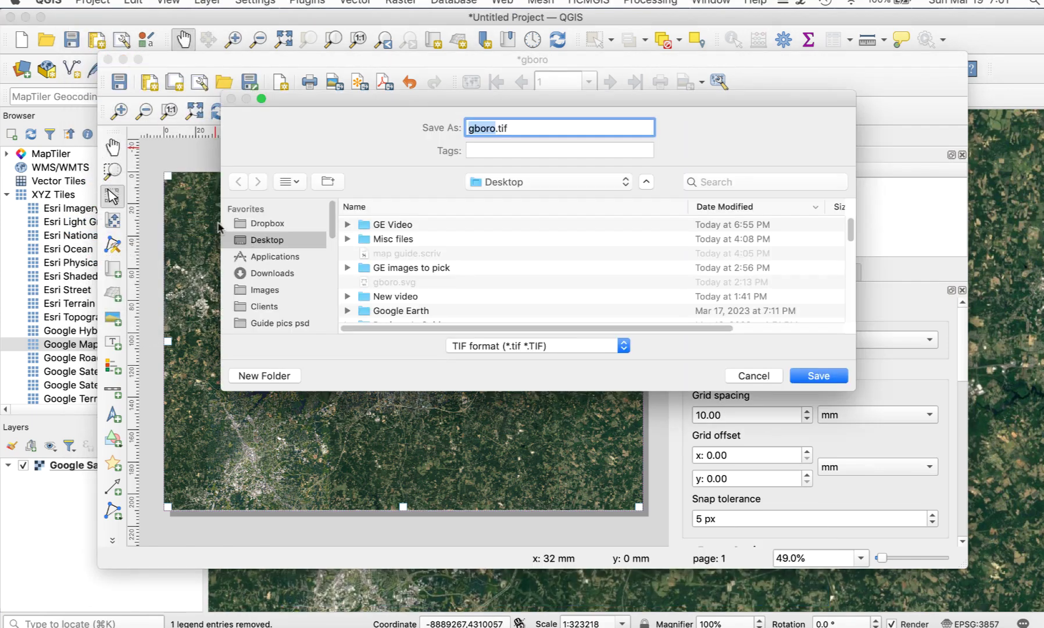
left_click(579, 350)
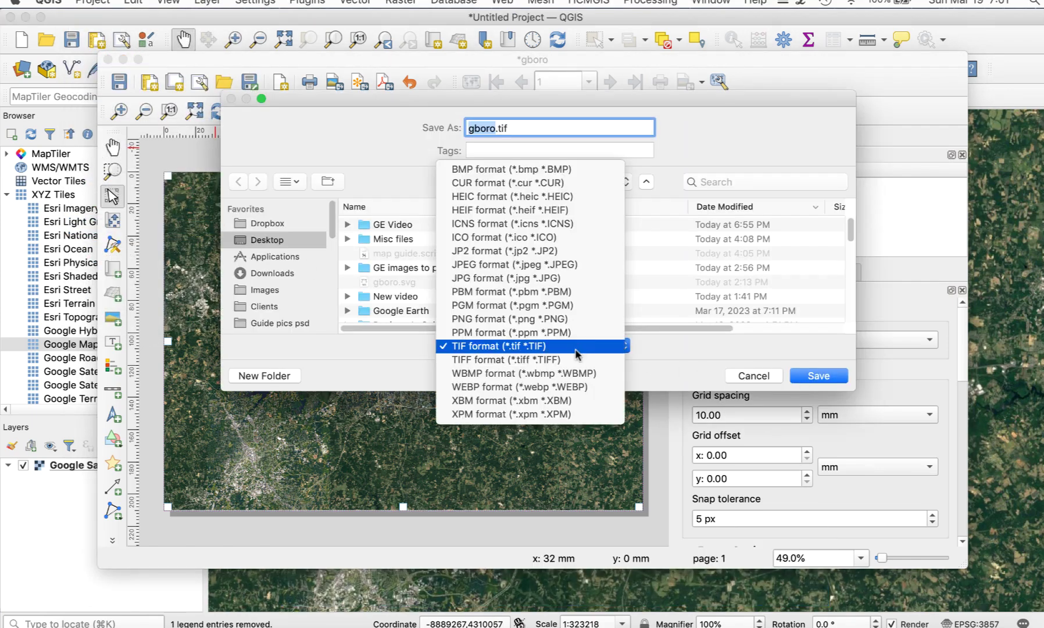
left_click(530, 351)
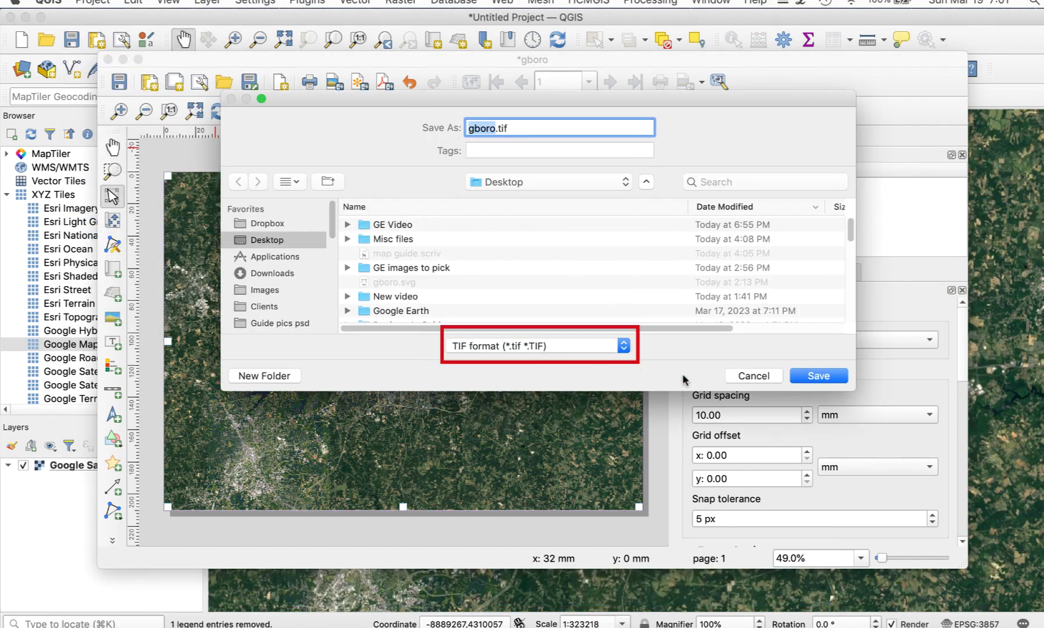
left_click(815, 378)
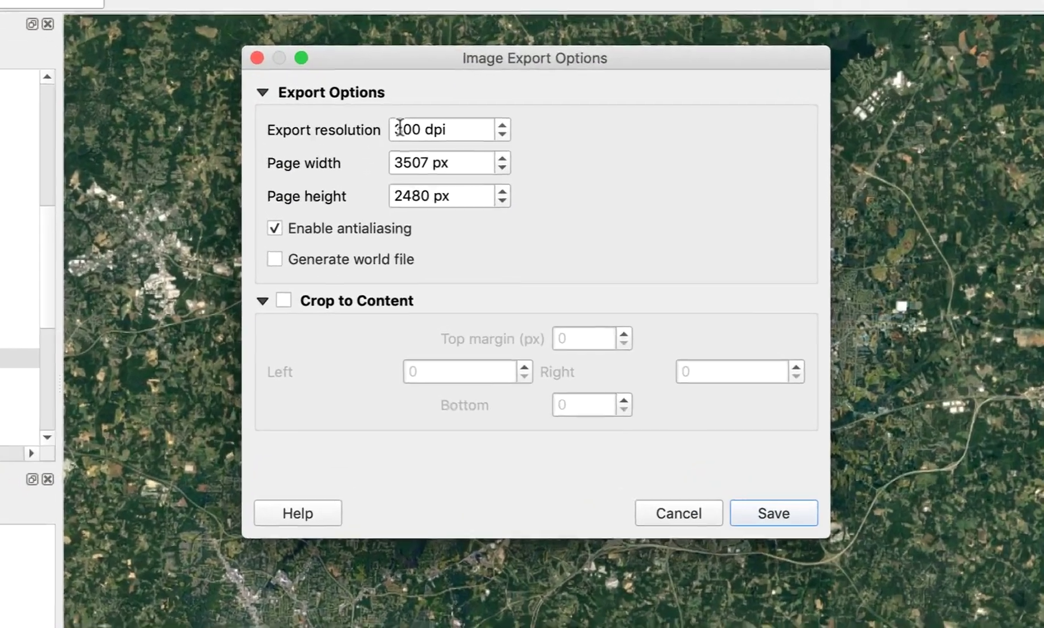
Export at 400 dpi with a world file generated for georeferencing.
left_click(399, 128)
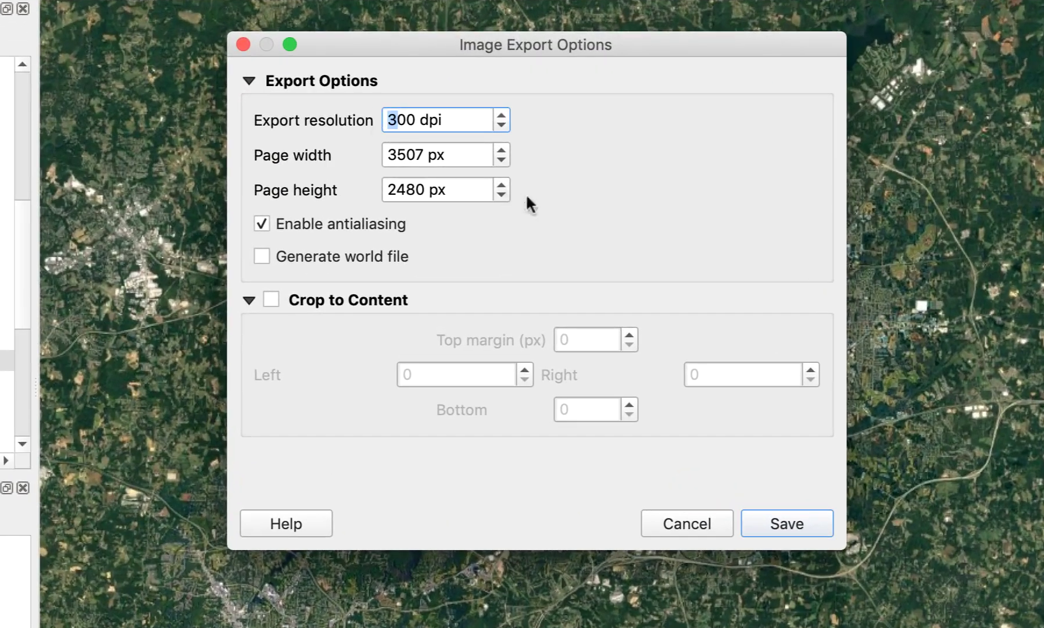
type("4")
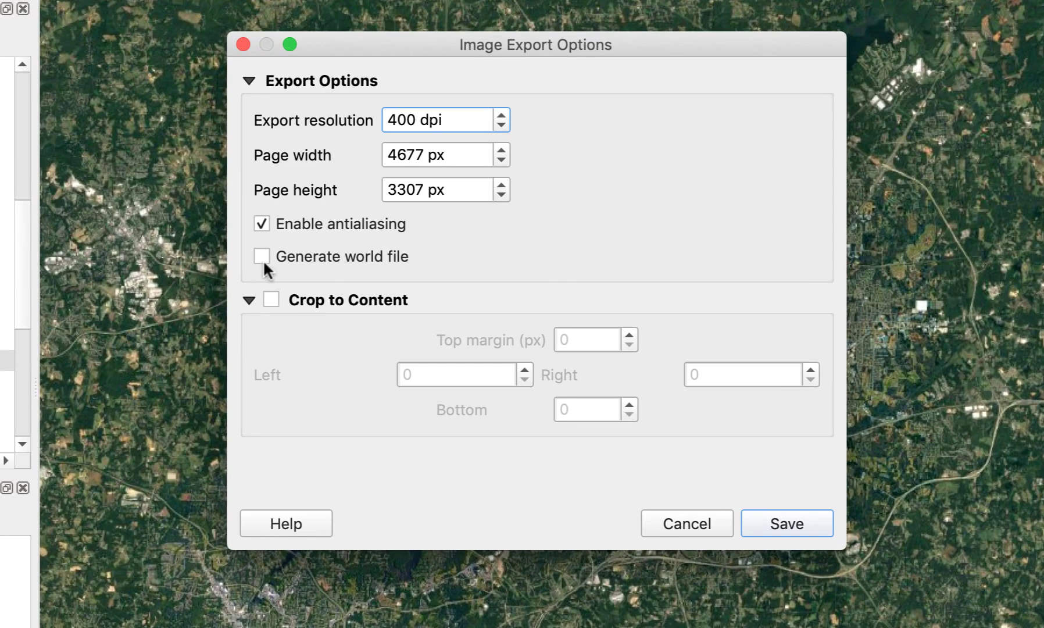
left_click(259, 254)
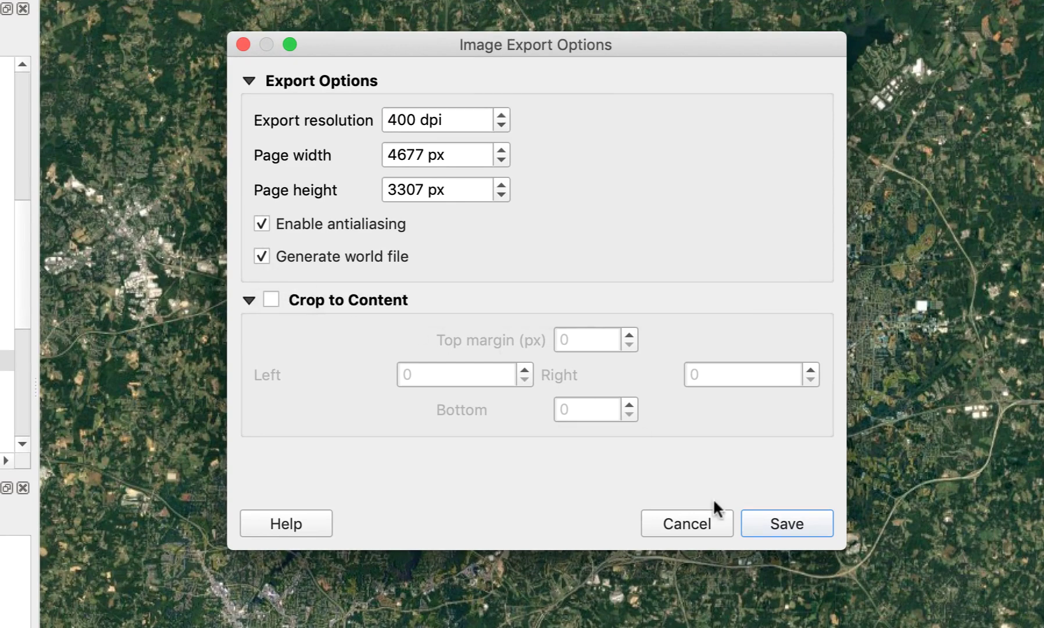
left_click(785, 525)
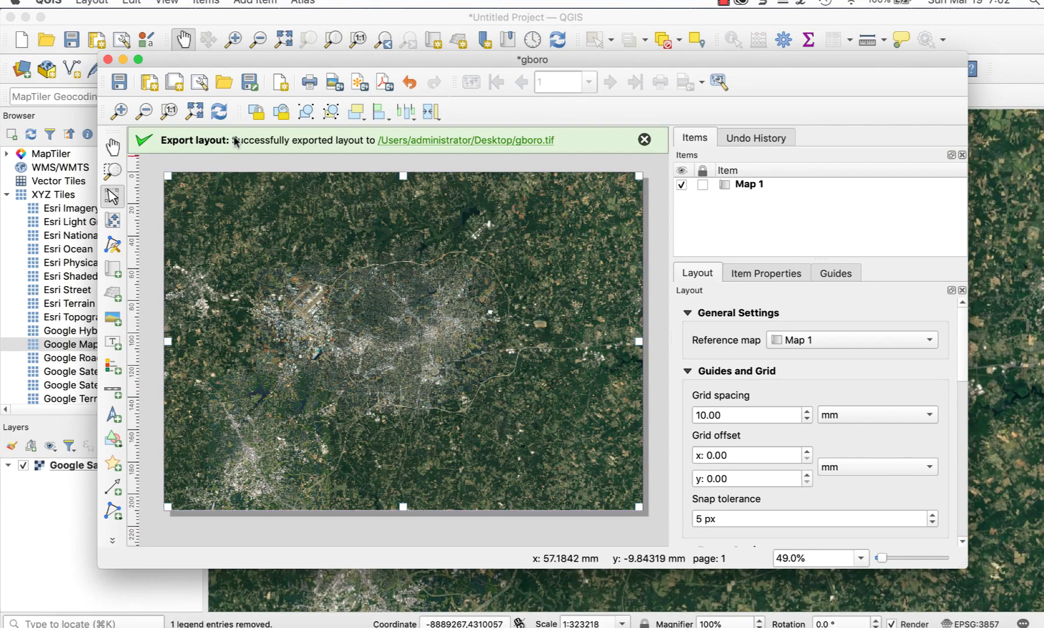
In a new project, load gboro.tif plus the RouteClass_1, RouteClass_2 and RouteClass_3 shapefiles.
left_click(107, 60)
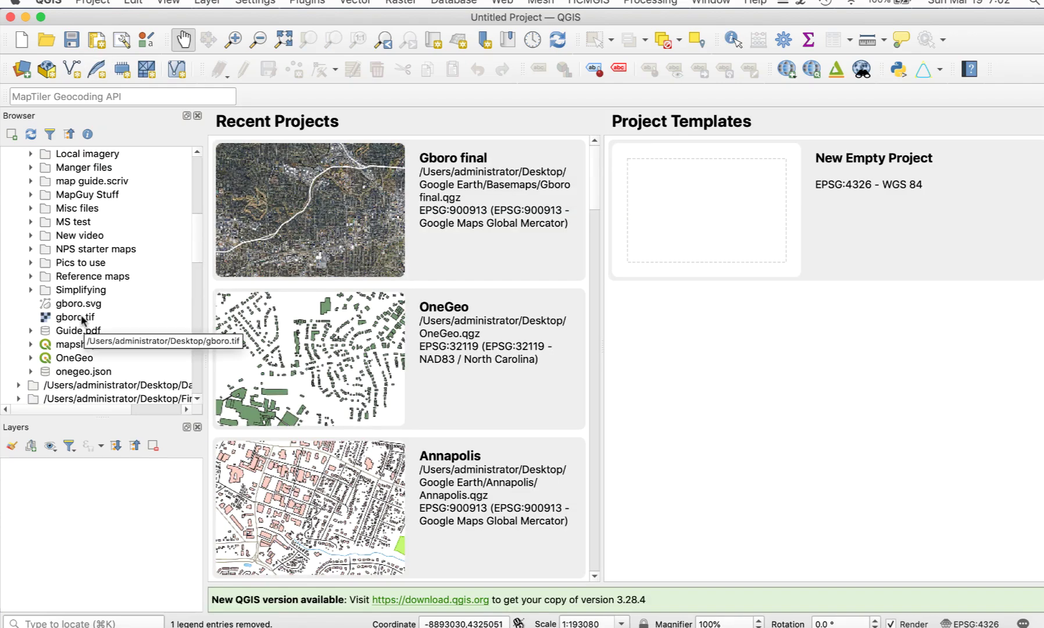
left_click_drag(81, 319, 104, 517)
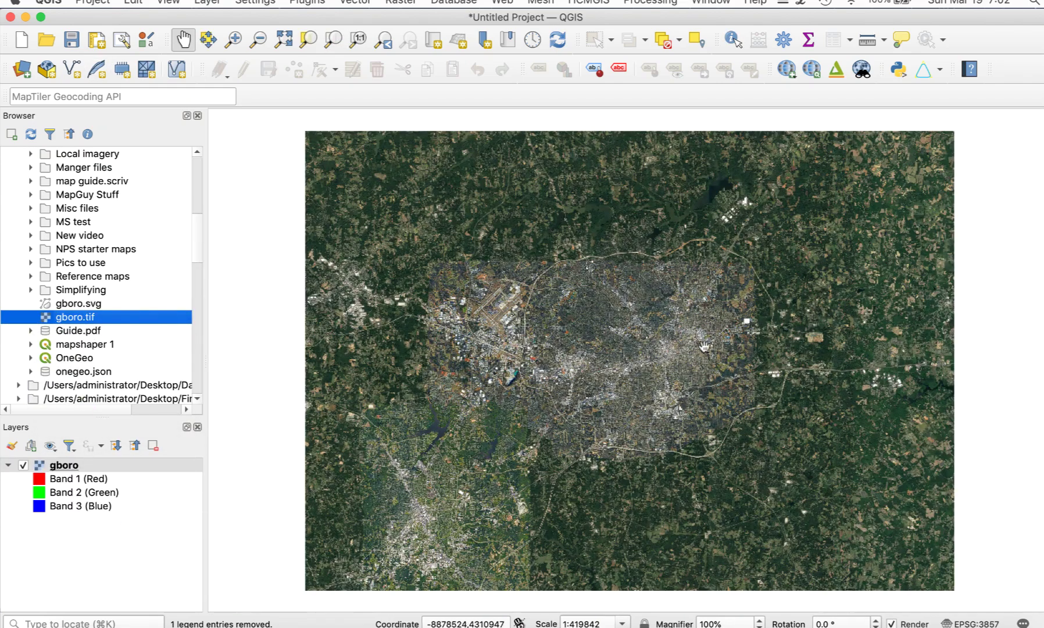
scroll(645, 355, "up", 1)
left_click_drag(114, 262, 87, 477)
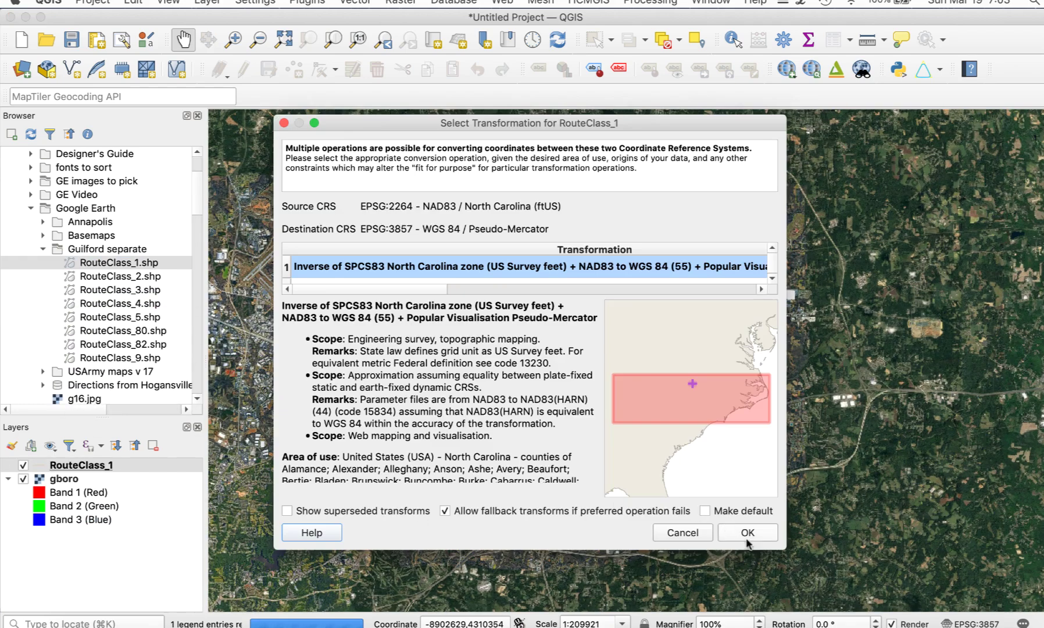
left_click(748, 533)
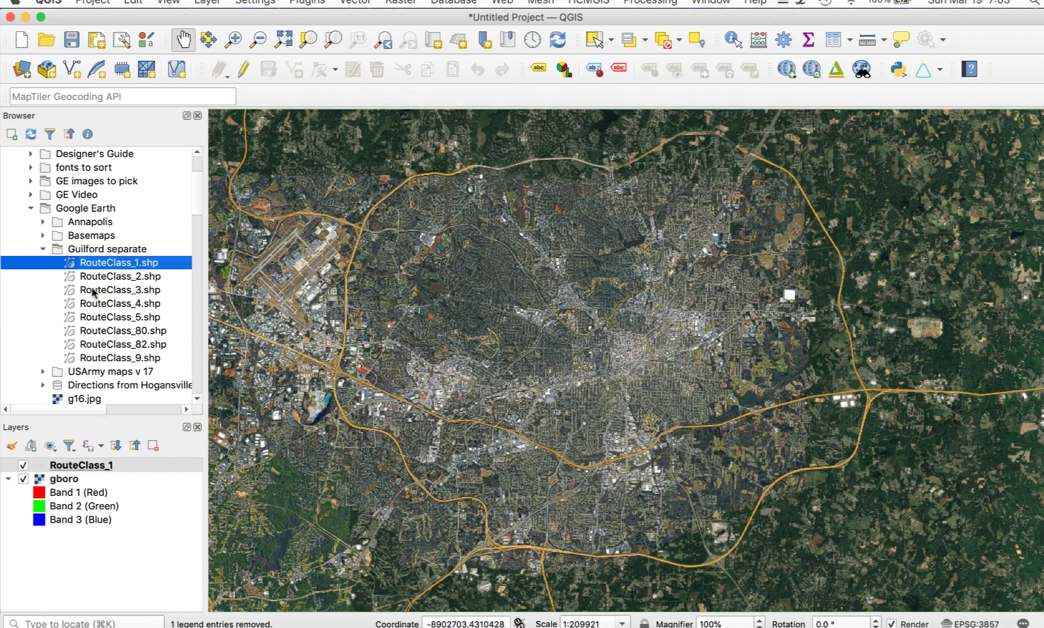
left_click_drag(93, 276, 161, 521)
left_click_drag(146, 290, 150, 547)
Switch the project CRS from EPSG:3857 to WGS 84 (EPSG:4326), accepting the transformation.
left_click(139, 303)
left_click(970, 623)
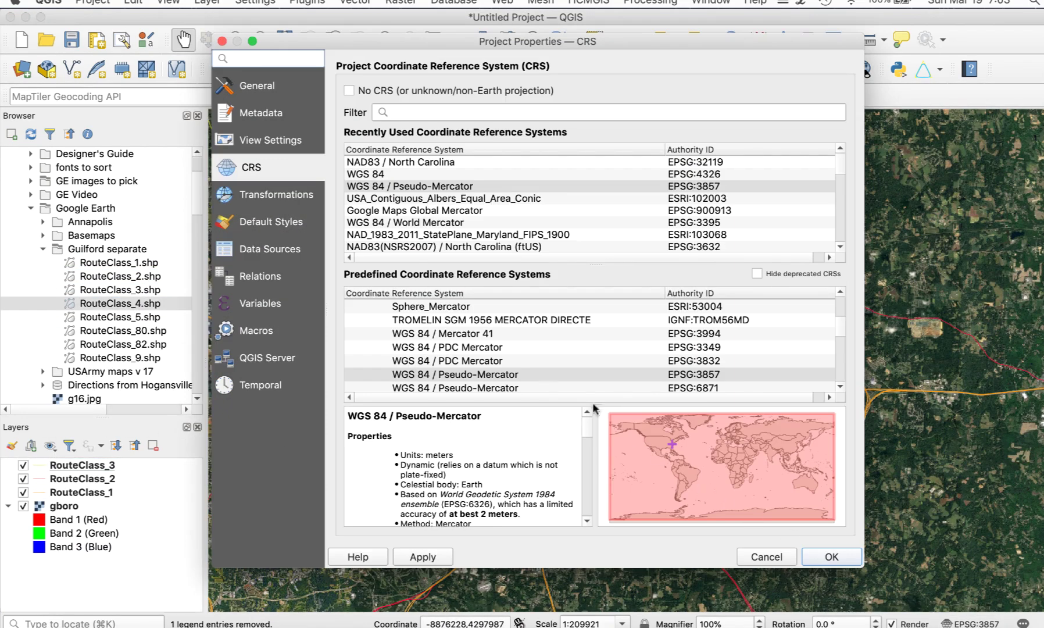
left_click(414, 174)
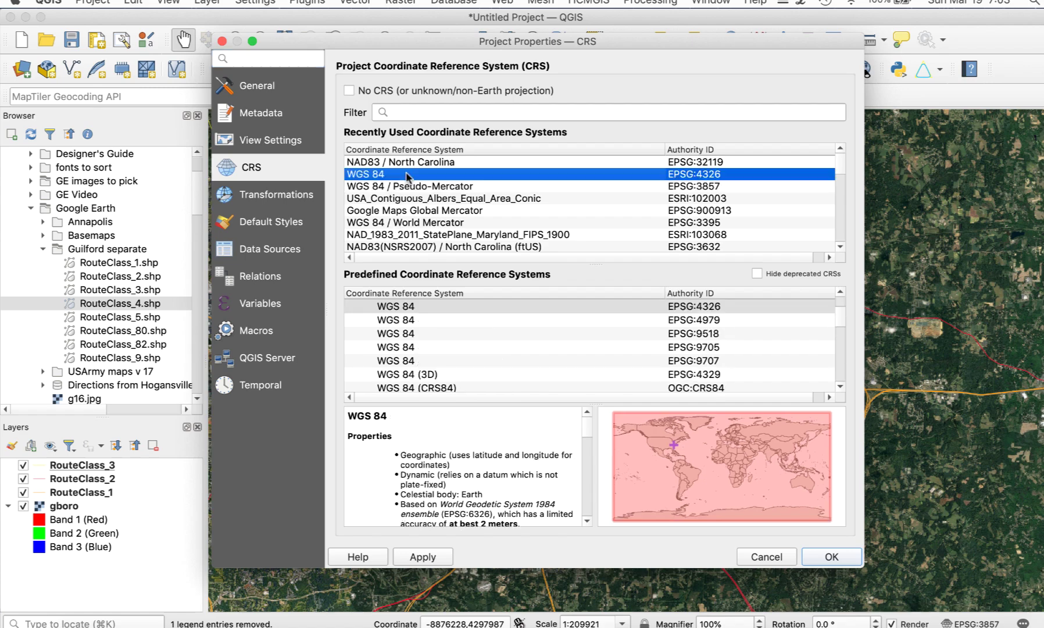
left_click(828, 558)
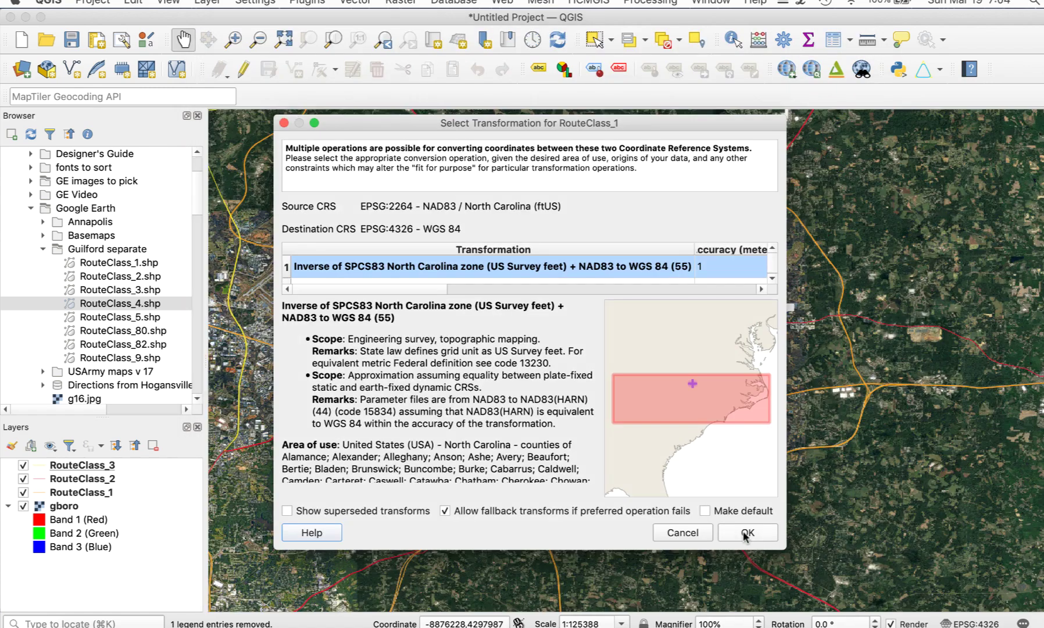
left_click(746, 534)
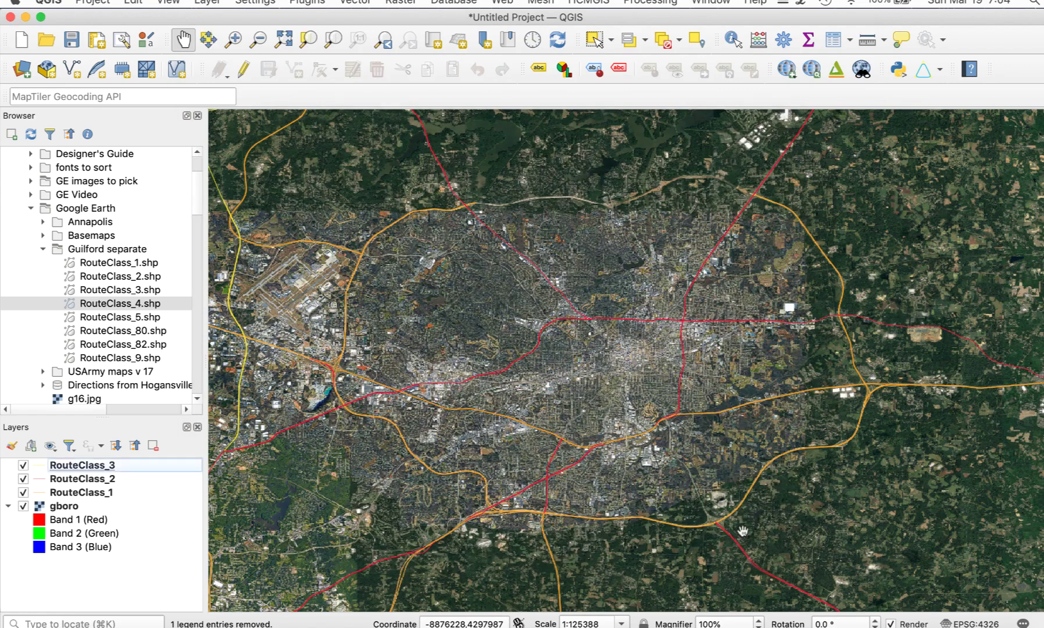